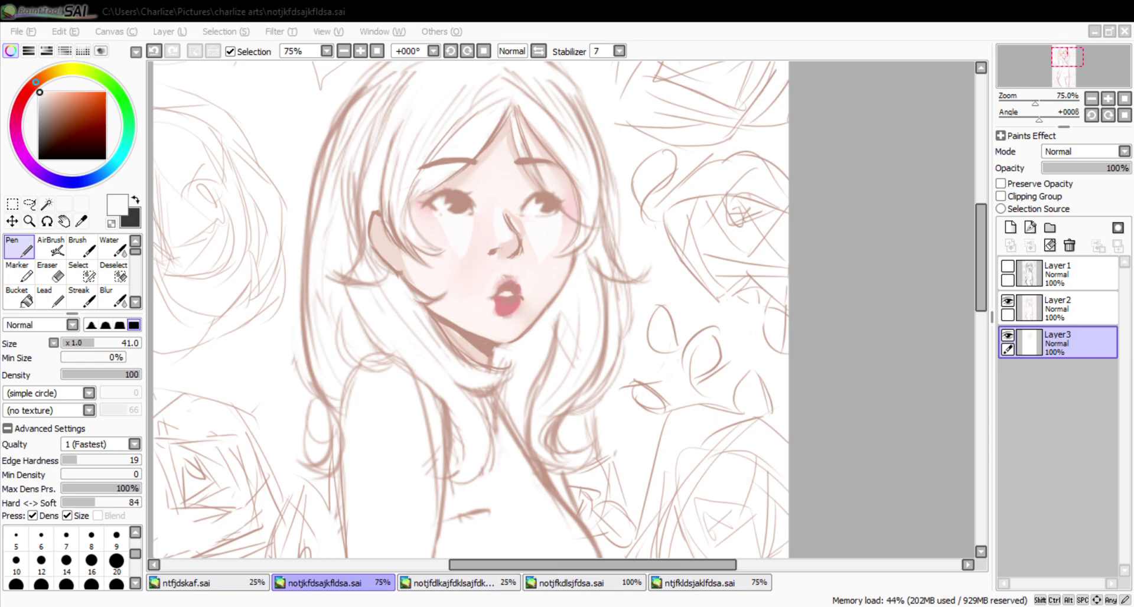
# Blend the white highlight patches on both cheeks into the skin tone on Layer3 with the Water brush.
pyautogui.scroll(-1, 534, 256)
pyautogui.scroll(2, 500, 202)
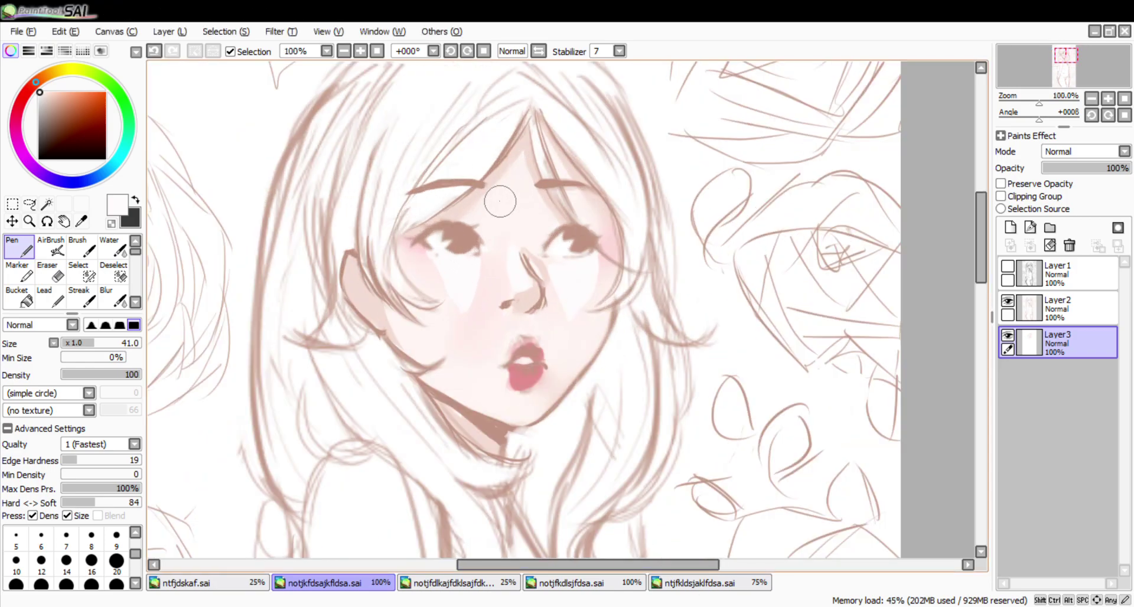
pyautogui.click(83, 247)
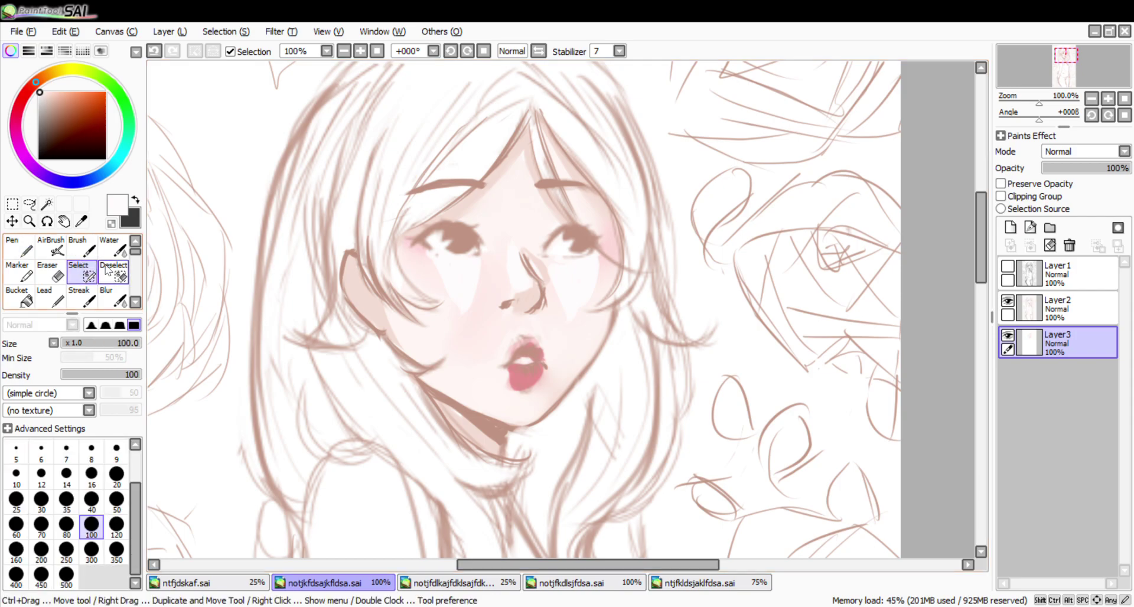
pyautogui.click(113, 246)
pyautogui.moveTo(447, 260); pyautogui.dragTo(465, 335)
pyautogui.moveTo(470, 280); pyautogui.dragTo(474, 328)
pyautogui.moveTo(601, 299)
pyautogui.mouseDown()
pyautogui.moveTo(567, 310)
pyautogui.moveTo(565, 334)
pyautogui.moveTo(555, 262)
pyautogui.moveTo(581, 327)
pyautogui.moveTo(595, 269)
pyautogui.moveTo(584, 322)
pyautogui.moveTo(585, 274)
pyautogui.moveTo(570, 308)
pyautogui.moveTo(544, 259)
pyautogui.moveTo(561, 288)
pyautogui.mouseUp()
pyautogui.moveTo(562, 288)
pyautogui.mouseDown()
pyautogui.moveTo(567, 309)
pyautogui.moveTo(511, 255)
pyautogui.mouseUp()
pyautogui.hotkey('ctrl', 'z')
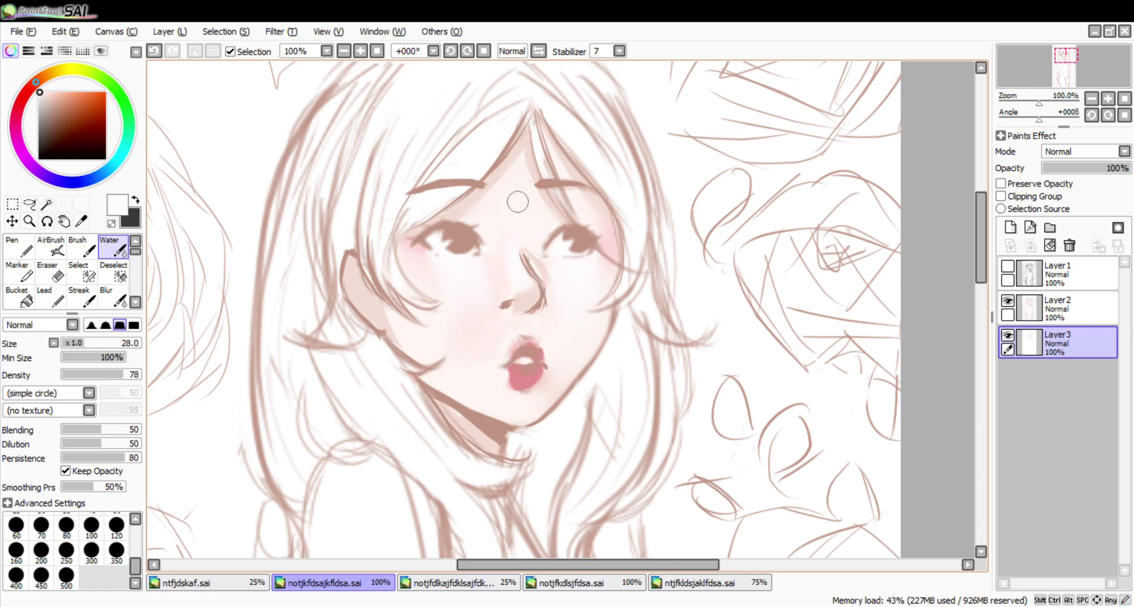
# Add a new layer directly above Layer3 and choose a dark brown colour for the hair.
pyautogui.scroll(-5, 520, 207)
pyautogui.scroll(2, 537, 296)
pyautogui.scroll(1, 537, 296)
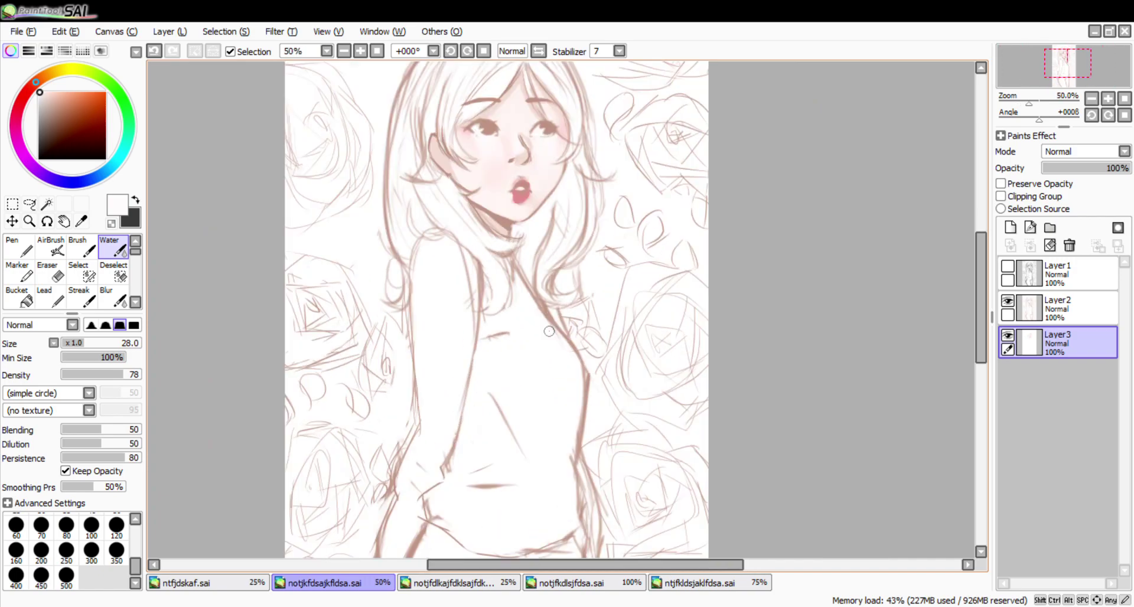
pyautogui.click(1011, 228)
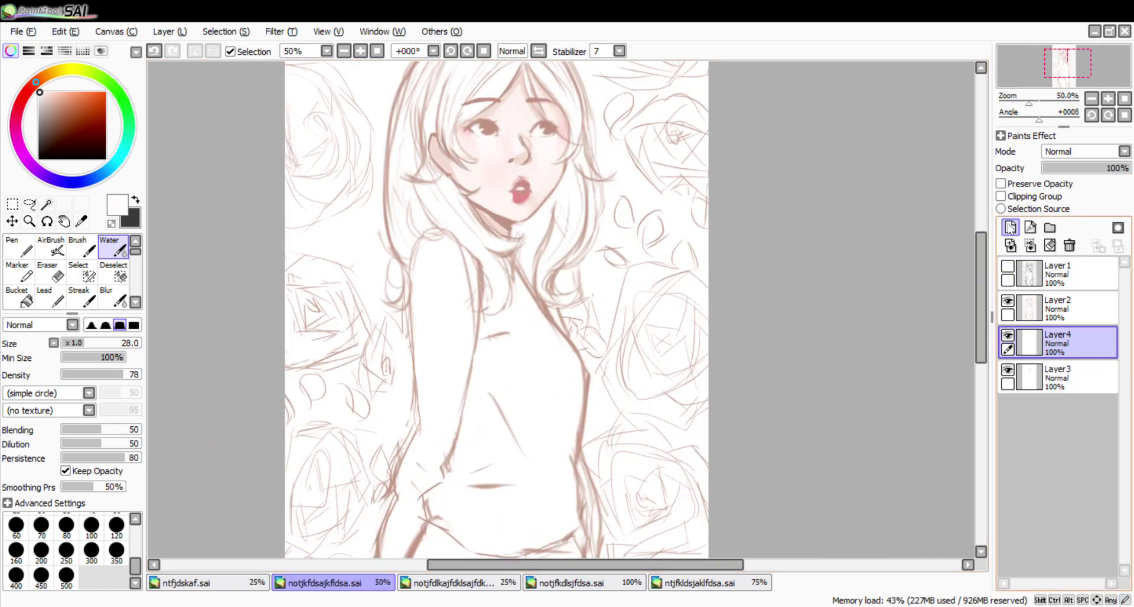
pyautogui.scroll(-1, 652, 310)
pyautogui.scroll(2, 576, 217)
pyautogui.scroll(-1, 576, 218)
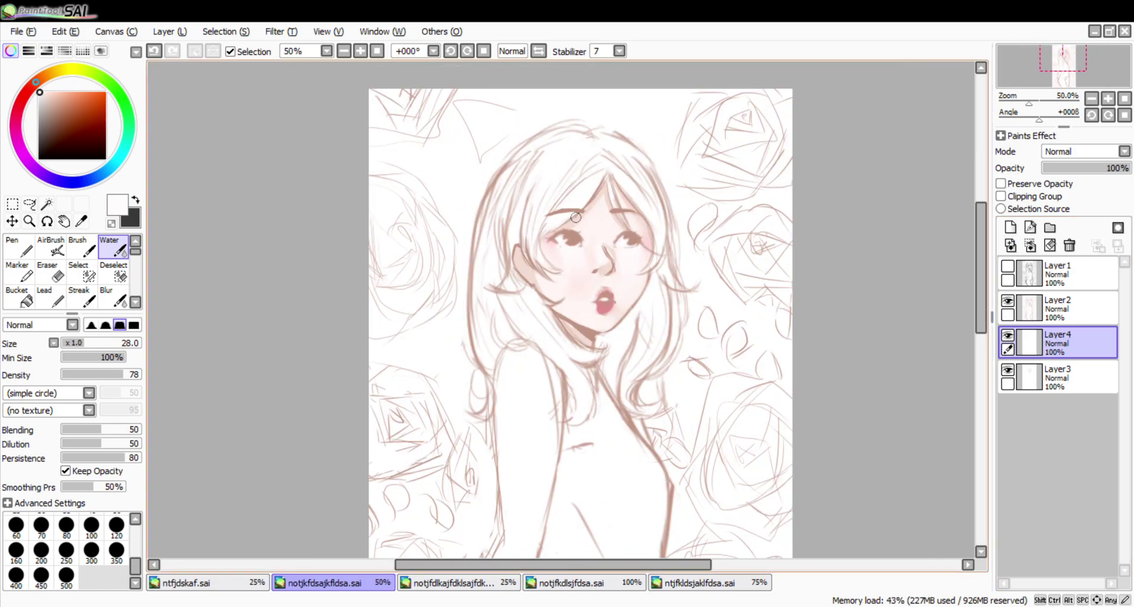
pyautogui.moveTo(62, 132); pyautogui.dragTo(50, 139)
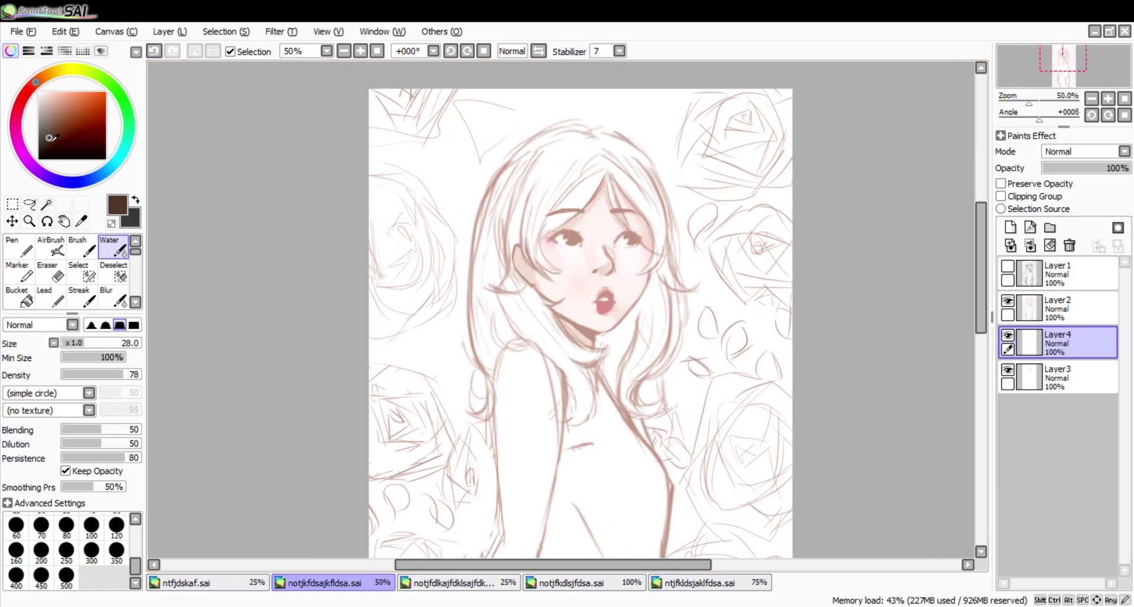
pyautogui.click(20, 248)
pyautogui.click(113, 247)
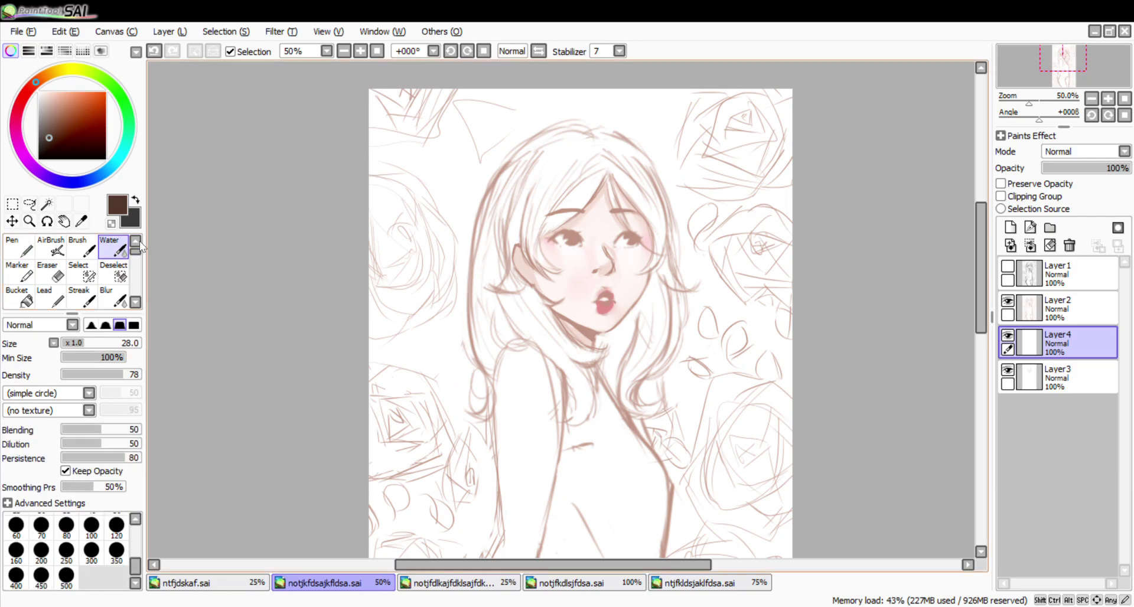
pyautogui.moveTo(483, 233)
pyautogui.mouseDown()
pyautogui.moveTo(502, 314)
pyautogui.moveTo(541, 349)
pyautogui.moveTo(492, 261)
pyautogui.mouseUp()
pyautogui.hotkey('ctrl', 'z')
pyautogui.hotkey('ctrl', 'z')
pyautogui.hotkey('ctrl', 'z')
pyautogui.hotkey('ctrl', 'z')
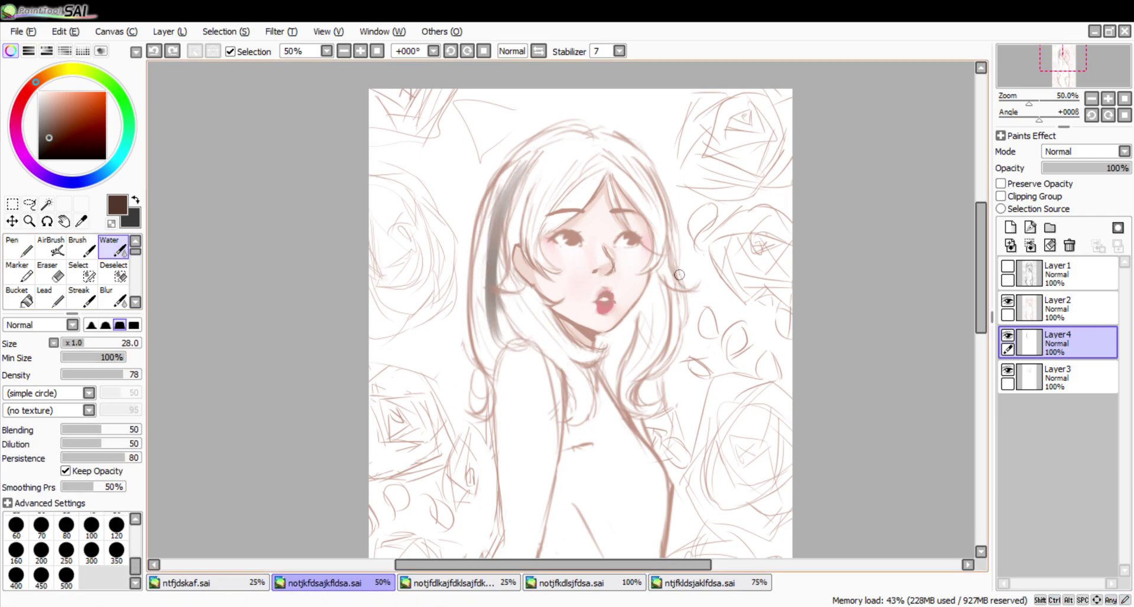
pyautogui.hotkey('ctrl', 'z')
# Paint the hair behind the ear, from the upper head down to neck level, in dark brown with the Pen.
pyautogui.click(19, 248)
pyautogui.moveTo(522, 164)
pyautogui.mouseDown()
pyautogui.moveTo(494, 335)
pyautogui.moveTo(482, 301)
pyautogui.mouseUp()
pyautogui.moveTo(481, 251)
pyautogui.mouseDown()
pyautogui.moveTo(481, 341)
pyautogui.moveTo(497, 190)
pyautogui.moveTo(504, 326)
pyautogui.mouseUp()
pyautogui.moveTo(501, 269); pyautogui.dragTo(503, 319)
pyautogui.moveTo(501, 250)
pyautogui.mouseDown()
pyautogui.moveTo(501, 293)
pyautogui.moveTo(519, 285)
pyautogui.moveTo(507, 253)
pyautogui.moveTo(523, 177)
pyautogui.moveTo(526, 233)
pyautogui.mouseUp()
pyautogui.moveTo(511, 172); pyautogui.dragTo(555, 142)
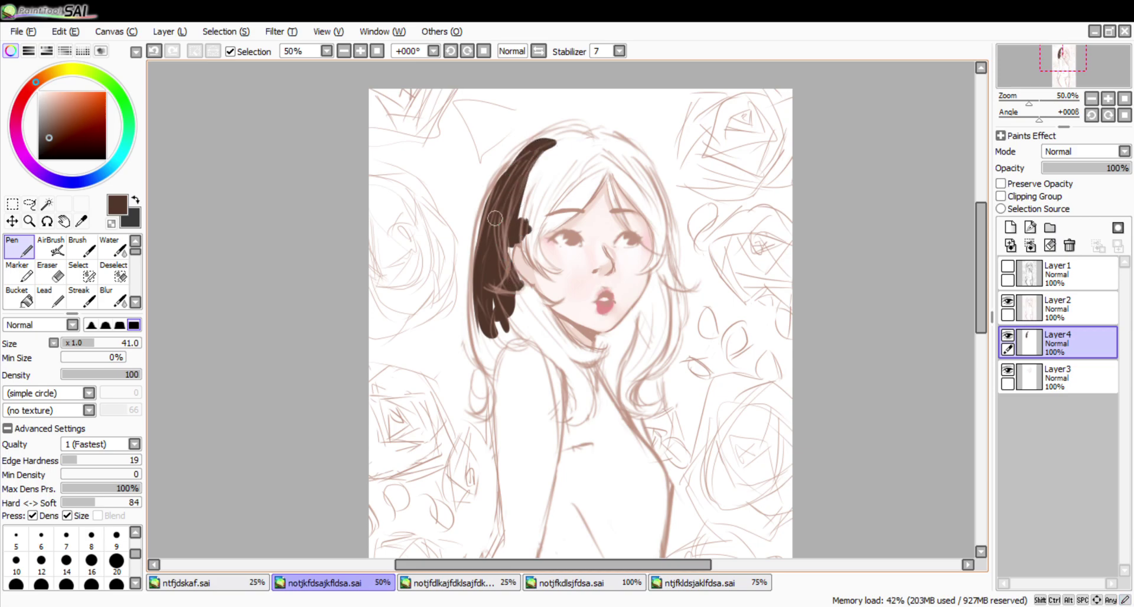
# Extend the dark brown hair along the back of the head down to the curled tip behind the shoulder.
pyautogui.moveTo(503, 184); pyautogui.dragTo(481, 349)
pyautogui.moveTo(480, 260); pyautogui.dragTo(485, 378)
pyautogui.moveTo(482, 328)
pyautogui.mouseDown()
pyautogui.moveTo(491, 361)
pyautogui.moveTo(479, 422)
pyautogui.mouseUp()
pyautogui.moveTo(496, 384)
pyautogui.mouseDown()
pyautogui.moveTo(468, 385)
pyautogui.moveTo(482, 412)
pyautogui.moveTo(488, 368)
pyautogui.moveTo(487, 401)
pyautogui.moveTo(464, 384)
pyautogui.moveTo(479, 383)
pyautogui.moveTo(487, 409)
pyautogui.moveTo(491, 374)
pyautogui.moveTo(489, 399)
pyautogui.moveTo(480, 367)
pyautogui.moveTo(486, 405)
pyautogui.moveTo(477, 389)
pyautogui.moveTo(476, 408)
pyautogui.moveTo(475, 393)
pyautogui.moveTo(490, 395)
pyautogui.moveTo(488, 377)
pyautogui.moveTo(480, 408)
pyautogui.mouseUp()
pyautogui.hotkey('ctrl', 'z')
pyautogui.hotkey('ctrl', 'z')
pyautogui.hotkey('ctrl', 'z')
pyautogui.hotkey('ctrl', 'z')
pyautogui.hotkey('ctrl', 'z')
pyautogui.hotkey('ctrl', 'z')
pyautogui.moveTo(483, 361); pyautogui.dragTo(473, 406)
# Paint the dark brown lock that falls from behind the neck over the shoulder and curls at its end.
pyautogui.moveTo(493, 309)
pyautogui.mouseDown()
pyautogui.moveTo(492, 386)
pyautogui.moveTo(516, 307)
pyautogui.moveTo(495, 309)
pyautogui.moveTo(517, 338)
pyautogui.mouseUp()
pyautogui.moveTo(516, 339)
pyautogui.mouseDown()
pyautogui.moveTo(496, 292)
pyautogui.moveTo(525, 304)
pyautogui.moveTo(544, 349)
pyautogui.mouseUp()
pyautogui.moveTo(520, 313)
pyautogui.mouseDown()
pyautogui.moveTo(542, 319)
pyautogui.moveTo(499, 322)
pyautogui.moveTo(528, 314)
pyautogui.moveTo(562, 355)
pyautogui.mouseUp()
pyautogui.moveTo(522, 303)
pyautogui.mouseDown()
pyautogui.moveTo(572, 364)
pyautogui.moveTo(521, 322)
pyautogui.moveTo(572, 386)
pyautogui.mouseUp()
pyautogui.hotkey('ctrl', 'z')
pyautogui.hotkey('ctrl', 'z')
pyautogui.hotkey('ctrl', 'z')
pyautogui.moveTo(525, 326)
pyautogui.mouseDown()
pyautogui.moveTo(580, 385)
pyautogui.moveTo(538, 339)
pyautogui.moveTo(568, 412)
pyautogui.moveTo(537, 327)
pyautogui.moveTo(565, 413)
pyautogui.moveTo(557, 350)
pyautogui.moveTo(563, 419)
pyautogui.moveTo(561, 343)
pyautogui.moveTo(549, 349)
pyautogui.moveTo(568, 404)
pyautogui.moveTo(577, 380)
pyautogui.moveTo(569, 423)
pyautogui.moveTo(587, 413)
pyautogui.moveTo(576, 414)
pyautogui.moveTo(554, 348)
pyautogui.mouseUp()
pyautogui.hotkey('ctrl', 'z')
pyautogui.hotkey('ctrl', 'z')
pyautogui.moveTo(581, 416)
pyautogui.mouseDown()
pyautogui.moveTo(543, 331)
pyautogui.moveTo(581, 405)
pyautogui.moveTo(525, 321)
pyautogui.moveTo(560, 354)
pyautogui.moveTo(579, 418)
pyautogui.mouseUp()
pyautogui.hotkey('ctrl', 'z')
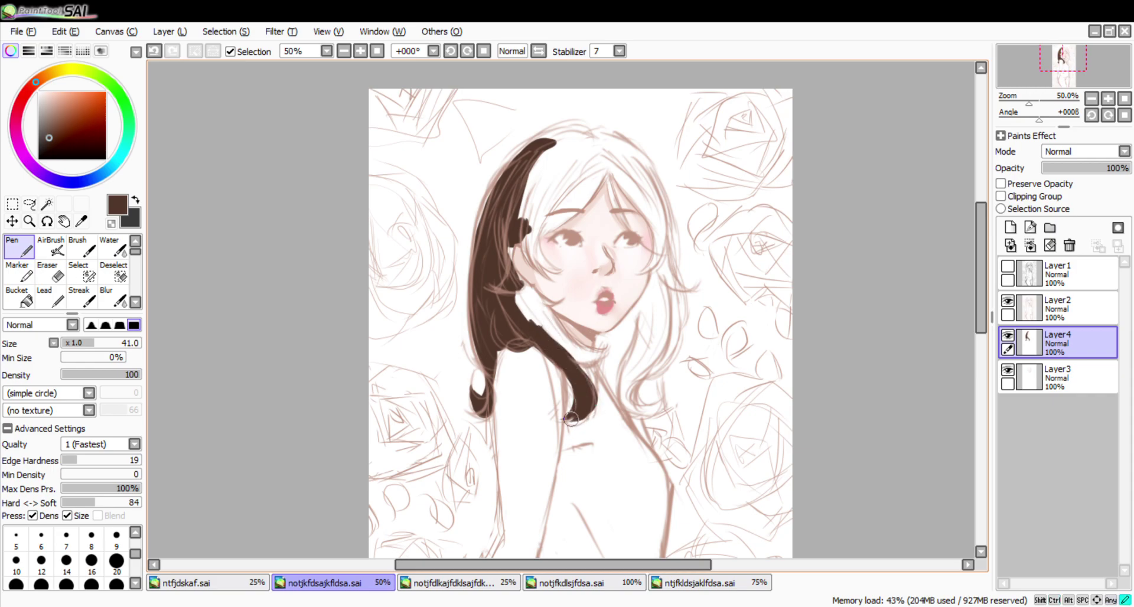
# Paint the dark brown hair below the ear and jaw, ending in a pointed lock across the throat.
pyautogui.moveTo(562, 349)
pyautogui.mouseDown()
pyautogui.moveTo(594, 355)
pyautogui.moveTo(553, 321)
pyautogui.moveTo(602, 344)
pyautogui.mouseUp()
pyautogui.hotkey('ctrl', 'z')
pyautogui.moveTo(518, 294)
pyautogui.mouseDown()
pyautogui.moveTo(526, 316)
pyautogui.moveTo(573, 348)
pyautogui.mouseUp()
pyautogui.moveTo(570, 353)
pyautogui.mouseDown()
pyautogui.moveTo(599, 353)
pyautogui.moveTo(614, 336)
pyautogui.moveTo(552, 330)
pyautogui.mouseUp()
pyautogui.hotkey('ctrl', 'z')
pyautogui.hotkey('ctrl', 'z')
pyautogui.moveTo(526, 290); pyautogui.dragTo(560, 334)
pyautogui.hotkey('ctrl', 'z')
pyautogui.moveTo(523, 282)
pyautogui.mouseDown()
pyautogui.moveTo(567, 337)
pyautogui.moveTo(558, 330)
pyautogui.mouseUp()
pyautogui.moveTo(532, 292); pyautogui.dragTo(608, 353)
pyautogui.hotkey('ctrl', 'z')
pyautogui.hotkey('ctrl', 'z')
pyautogui.moveTo(534, 290); pyautogui.dragTo(579, 338)
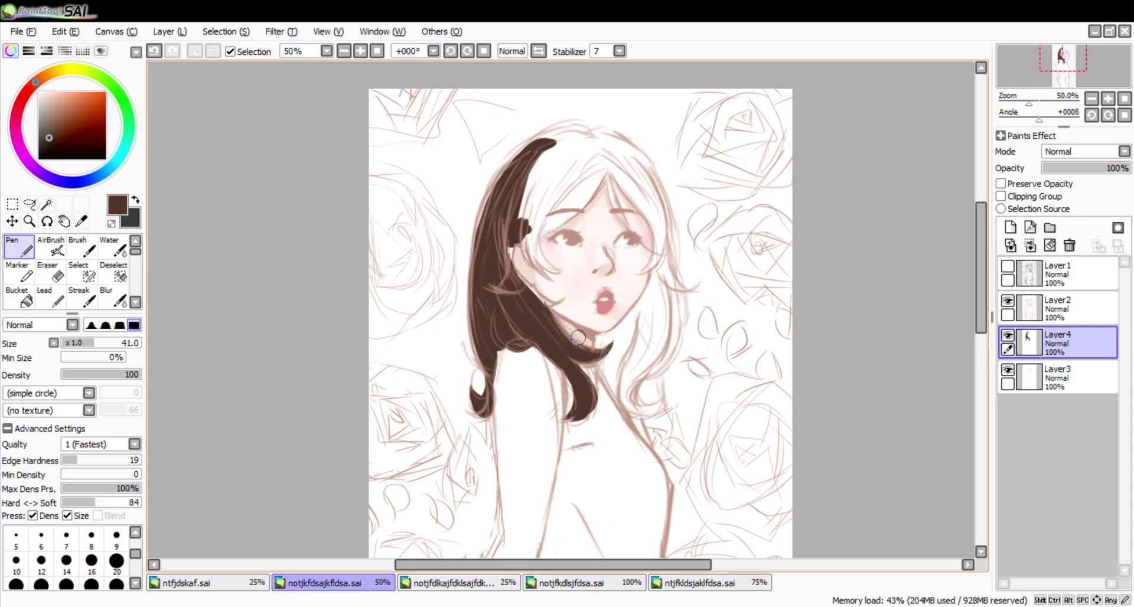
pyautogui.hotkey('ctrl', 'z')
pyautogui.hotkey('ctrl', 'z')
pyautogui.moveTo(530, 288)
pyautogui.mouseDown()
pyautogui.moveTo(556, 294)
pyautogui.moveTo(547, 285)
pyautogui.moveTo(556, 306)
pyautogui.moveTo(532, 289)
pyautogui.moveTo(549, 297)
pyautogui.mouseUp()
pyautogui.hotkey('ctrl', 'z')
pyautogui.hotkey('ctrl', 'z')
# Paint dark brown strands in front of the ear and along the temple, following the sketched side locks.
pyautogui.moveTo(514, 241); pyautogui.dragTo(510, 259)
pyautogui.moveTo(525, 202); pyautogui.dragTo(509, 287)
pyautogui.hotkey('ctrl', 'z')
pyautogui.hotkey('ctrl', 'z')
pyautogui.moveTo(533, 178)
pyautogui.mouseDown()
pyautogui.moveTo(529, 258)
pyautogui.moveTo(555, 274)
pyautogui.mouseUp()
pyautogui.hotkey('ctrl', 'z')
pyautogui.hotkey('ctrl', 'z')
pyautogui.moveTo(531, 225)
pyautogui.mouseDown()
pyautogui.moveTo(558, 277)
pyautogui.moveTo(543, 202)
pyautogui.mouseUp()
pyautogui.hotkey('ctrl', 'z')
pyautogui.moveTo(536, 251)
pyautogui.mouseDown()
pyautogui.moveTo(540, 200)
pyautogui.moveTo(564, 167)
pyautogui.moveTo(535, 260)
pyautogui.moveTo(568, 164)
pyautogui.mouseUp()
pyautogui.hotkey('ctrl', 'z')
pyautogui.hotkey('ctrl', 'z')
pyautogui.moveTo(533, 234)
pyautogui.mouseDown()
pyautogui.moveTo(552, 269)
pyautogui.moveTo(540, 238)
pyautogui.moveTo(530, 251)
pyautogui.moveTo(554, 156)
pyautogui.mouseUp()
pyautogui.hotkey('ctrl', 'z')
pyautogui.moveTo(488, 234)
pyautogui.mouseDown()
pyautogui.moveTo(496, 183)
pyautogui.moveTo(522, 161)
pyautogui.moveTo(479, 253)
pyautogui.mouseUp()
pyautogui.hotkey('ctrl', 'z')
pyautogui.hotkey('ctrl', 'z')
pyautogui.hotkey('ctrl', 'z')
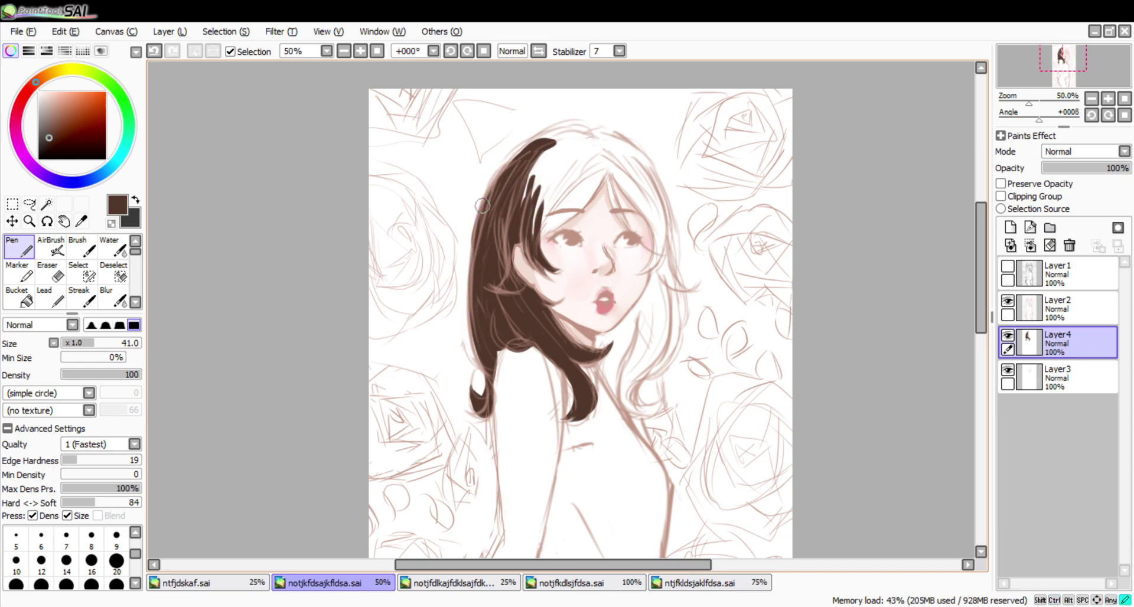
# Set the Pen size to 28 and paint the crown and the hair down the far side of the forehead.
pyautogui.click(84, 343)
pyautogui.moveTo(537, 233)
pyautogui.mouseDown()
pyautogui.moveTo(563, 171)
pyautogui.moveTo(555, 157)
pyautogui.moveTo(508, 201)
pyautogui.moveTo(566, 132)
pyautogui.moveTo(532, 146)
pyautogui.moveTo(533, 175)
pyautogui.moveTo(546, 153)
pyautogui.moveTo(605, 146)
pyautogui.moveTo(593, 131)
pyautogui.moveTo(635, 180)
pyautogui.mouseUp()
pyautogui.moveTo(605, 140); pyautogui.dragTo(652, 187)
pyautogui.moveTo(639, 172); pyautogui.dragTo(658, 229)
pyautogui.moveTo(628, 146); pyautogui.dragTo(662, 242)
pyautogui.moveTo(650, 195); pyautogui.dragTo(659, 271)
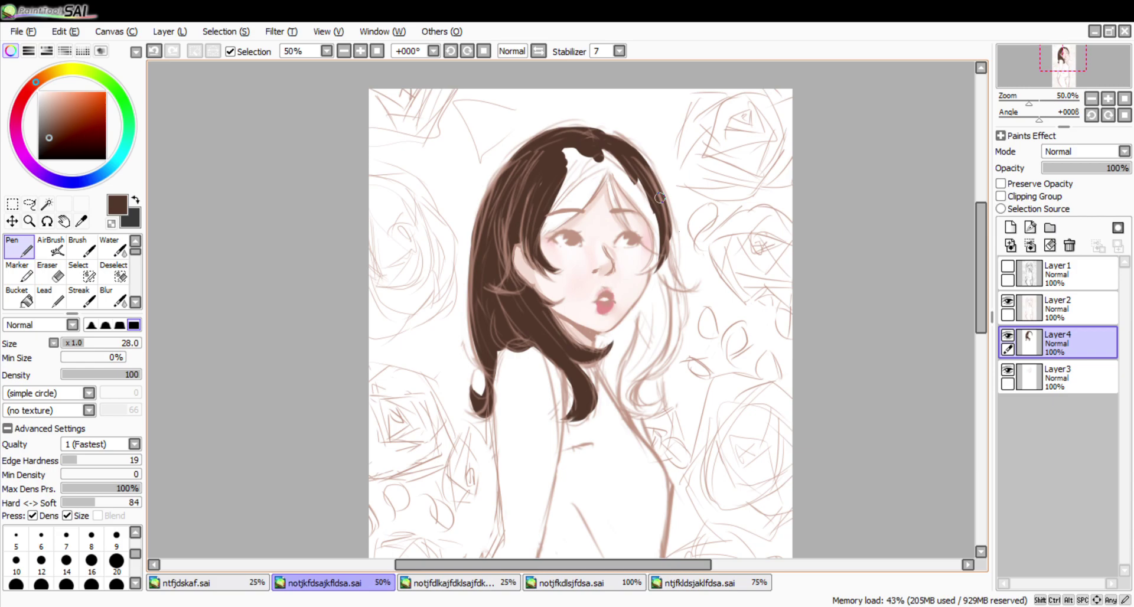
pyautogui.press('e')
pyautogui.moveTo(573, 117); pyautogui.dragTo(511, 157)
pyautogui.hotkey('ctrl', 'z')
pyautogui.hotkey('ctrl', 'z')
pyautogui.moveTo(572, 120)
pyautogui.mouseDown()
pyautogui.moveTo(511, 155)
pyautogui.moveTo(593, 125)
pyautogui.mouseUp()
pyautogui.hotkey('ctrl', 'z')
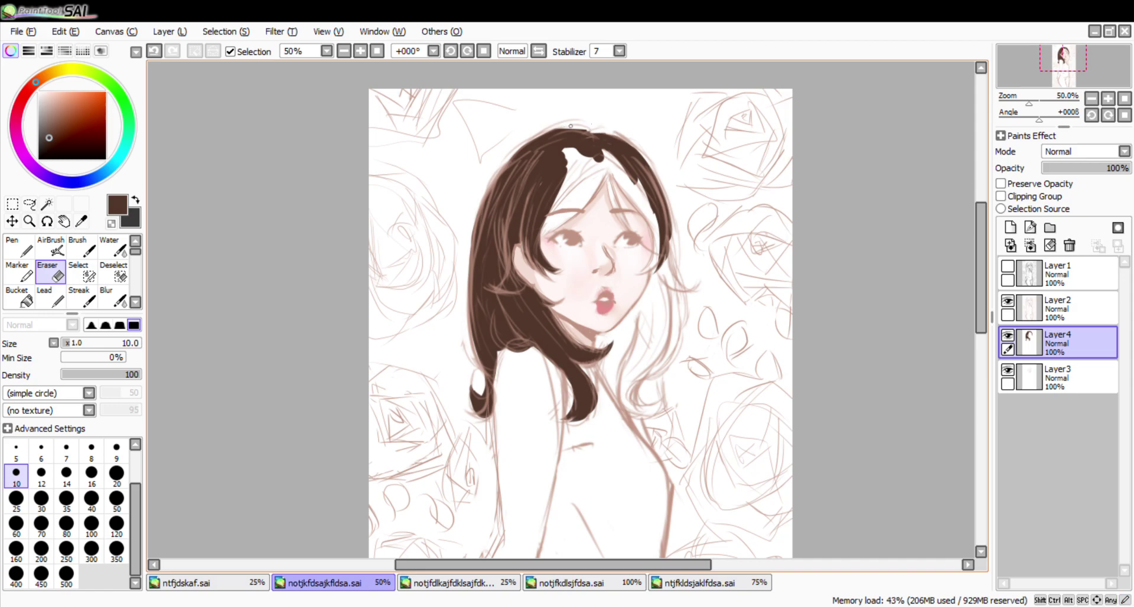
pyautogui.hotkey('ctrl', 'z')
pyautogui.hotkey('ctrl', 'z')
# Fill the remaining gap at the crown and paint the swept fringe from the parting to the near temple.
pyautogui.press('n')
pyautogui.moveTo(516, 159)
pyautogui.mouseDown()
pyautogui.moveTo(488, 200)
pyautogui.moveTo(518, 153)
pyautogui.mouseUp()
pyautogui.hotkey('ctrl', 'z')
pyautogui.hotkey('ctrl', 'z')
pyautogui.hotkey('ctrl', 'z')
pyautogui.moveTo(591, 147)
pyautogui.mouseDown()
pyautogui.moveTo(564, 162)
pyautogui.moveTo(531, 224)
pyautogui.moveTo(590, 192)
pyautogui.mouseUp()
pyautogui.hotkey('ctrl', 'z')
pyautogui.moveTo(547, 229)
pyautogui.mouseDown()
pyautogui.moveTo(612, 164)
pyautogui.moveTo(567, 218)
pyautogui.moveTo(547, 224)
pyautogui.mouseUp()
pyautogui.hotkey('ctrl', 'z')
pyautogui.hotkey('ctrl', 'z')
pyautogui.hotkey('ctrl', 'z')
pyautogui.moveTo(607, 165); pyautogui.dragTo(602, 175)
pyautogui.moveTo(546, 220); pyautogui.dragTo(602, 164)
pyautogui.moveTo(591, 163)
pyautogui.mouseDown()
pyautogui.moveTo(553, 212)
pyautogui.moveTo(581, 176)
pyautogui.mouseUp()
pyautogui.moveTo(580, 176); pyautogui.dragTo(561, 200)
# Paint the fringe on the far side of the parting, with a thin strand falling over the far eye.
pyautogui.moveTo(605, 151)
pyautogui.mouseDown()
pyautogui.moveTo(611, 210)
pyautogui.moveTo(639, 226)
pyautogui.moveTo(605, 166)
pyautogui.moveTo(631, 231)
pyautogui.mouseUp()
pyautogui.hotkey('ctrl', 'z')
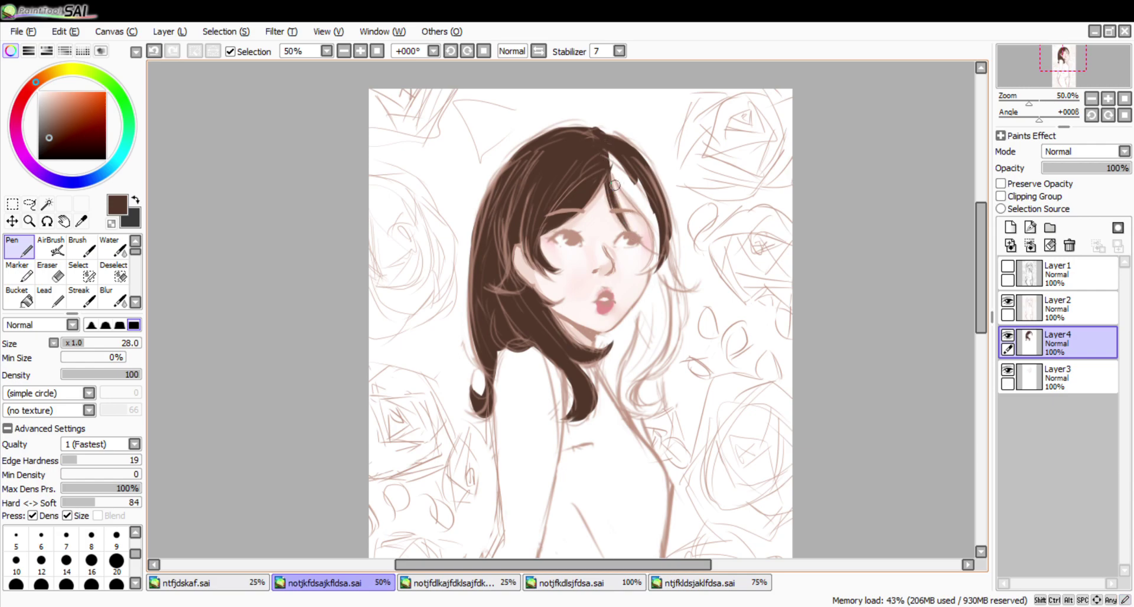
pyautogui.moveTo(613, 163)
pyautogui.mouseDown()
pyautogui.moveTo(661, 248)
pyautogui.moveTo(660, 234)
pyautogui.moveTo(647, 276)
pyautogui.mouseUp()
pyautogui.hotkey('ctrl', 'z')
pyautogui.moveTo(653, 201); pyautogui.dragTo(649, 271)
pyautogui.hotkey('ctrl', 'z')
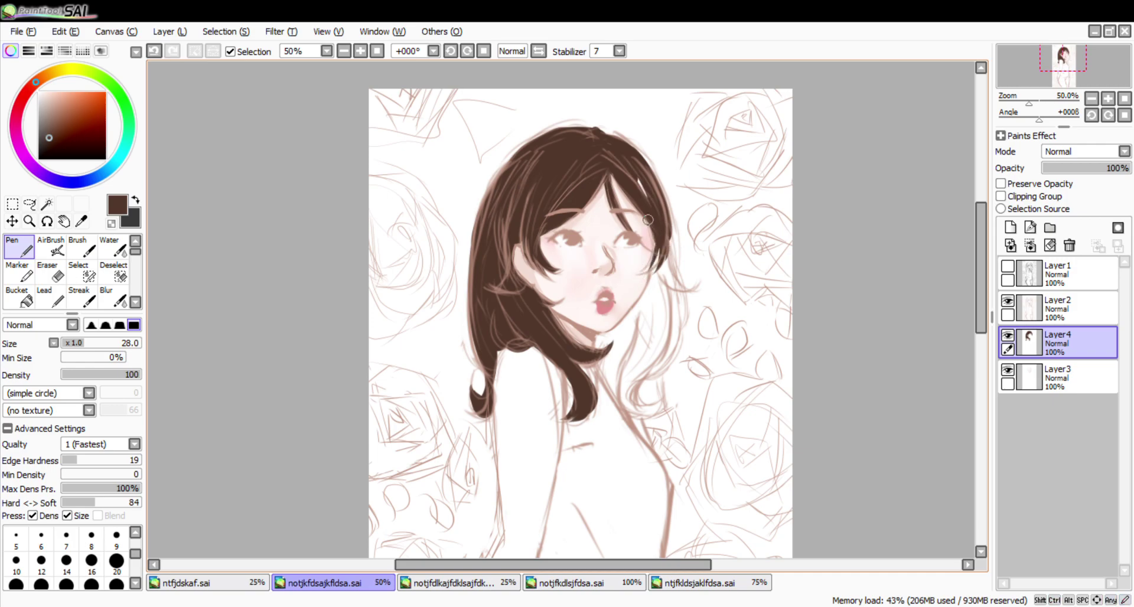
pyautogui.hotkey('ctrl', 'z')
# Paint dark brown strands beside the far eye and cheek with the Pen.
pyautogui.moveTo(657, 217); pyautogui.dragTo(641, 271)
pyautogui.moveTo(658, 217); pyautogui.dragTo(648, 266)
pyautogui.moveTo(664, 234); pyautogui.dragTo(649, 264)
pyautogui.moveTo(663, 241); pyautogui.dragTo(642, 275)
pyautogui.hotkey('ctrl', 'z')
pyautogui.hotkey('ctrl', 'z')
pyautogui.hotkey('ctrl', 'z')
pyautogui.moveTo(662, 238)
pyautogui.mouseDown()
pyautogui.moveTo(674, 285)
pyautogui.moveTo(687, 295)
pyautogui.moveTo(687, 284)
pyautogui.moveTo(665, 329)
pyautogui.mouseUp()
pyautogui.hotkey('ctrl', 'z')
pyautogui.hotkey('ctrl', 'z')
pyautogui.hotkey('ctrl', 'z')
pyautogui.hotkey('ctrl', 'z')
pyautogui.hotkey('ctrl', 'z')
# Paint the outer far-side hair from the temple down past the jaw, following the sketched outline.
pyautogui.moveTo(674, 224); pyautogui.dragTo(685, 322)
pyautogui.moveTo(681, 248); pyautogui.dragTo(686, 319)
pyautogui.hotkey('ctrl', 'z')
pyautogui.moveTo(674, 230); pyautogui.dragTo(679, 262)
pyautogui.moveTo(678, 266); pyautogui.dragTo(674, 347)
pyautogui.moveTo(677, 293); pyautogui.dragTo(657, 365)
# Paint dark brown hair along the far side of the jaw and down behind the chin, redoing unsatisfactory strokes.
pyautogui.moveTo(660, 273)
pyautogui.mouseDown()
pyautogui.moveTo(658, 373)
pyautogui.moveTo(650, 343)
pyautogui.moveTo(635, 361)
pyautogui.moveTo(636, 319)
pyautogui.mouseUp()
pyautogui.hotkey('ctrl', 'z')
pyautogui.hotkey('ctrl', 'z')
pyautogui.hotkey('ctrl', 'z')
pyautogui.moveTo(654, 272); pyautogui.dragTo(627, 331)
pyautogui.moveTo(647, 283)
pyautogui.mouseDown()
pyautogui.moveTo(600, 353)
pyautogui.moveTo(600, 336)
pyautogui.moveTo(618, 335)
pyautogui.moveTo(601, 355)
pyautogui.mouseUp()
pyautogui.hotkey('ctrl', 'z')
pyautogui.hotkey('ctrl', 'z')
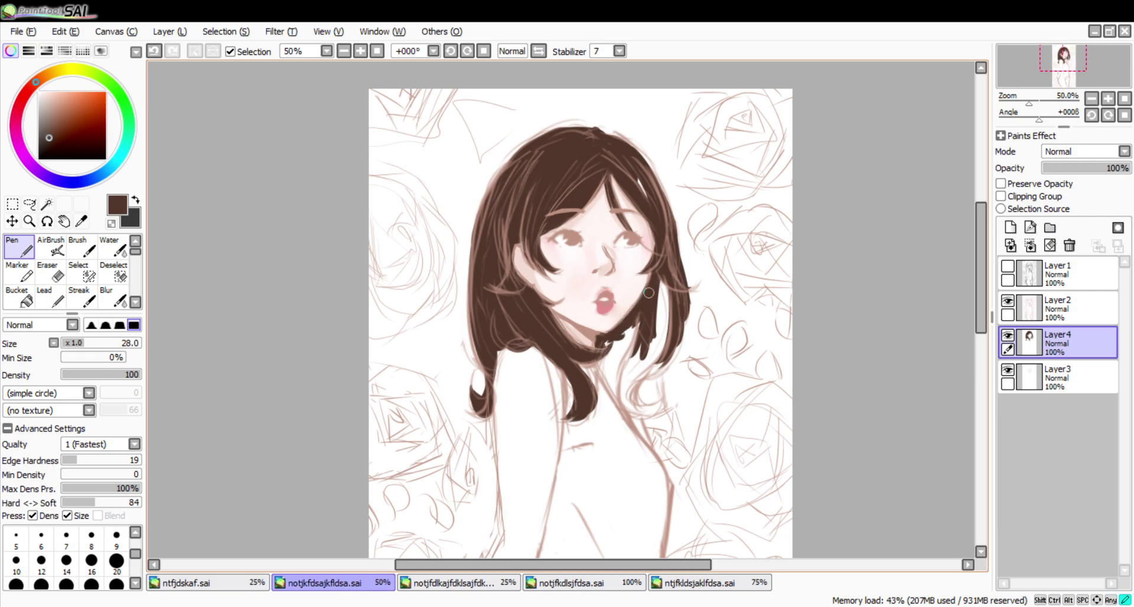
pyautogui.moveTo(631, 340)
pyautogui.mouseDown()
pyautogui.moveTo(608, 366)
pyautogui.moveTo(604, 348)
pyautogui.mouseUp()
pyautogui.hotkey('ctrl', 'z')
pyautogui.hotkey('ctrl', 'z')
pyautogui.moveTo(608, 362)
pyautogui.mouseDown()
pyautogui.moveTo(622, 338)
pyautogui.moveTo(608, 358)
pyautogui.moveTo(604, 345)
pyautogui.moveTo(623, 357)
pyautogui.moveTo(645, 304)
pyautogui.moveTo(632, 330)
pyautogui.mouseUp()
# Paint the inner far-side strands from below the chin down to the shoulder, retrying strokes until they follow the sketch.
pyautogui.moveTo(662, 287)
pyautogui.mouseDown()
pyautogui.moveTo(642, 368)
pyautogui.moveTo(655, 301)
pyautogui.moveTo(611, 350)
pyautogui.moveTo(628, 396)
pyautogui.mouseUp()
pyautogui.hotkey('ctrl', 'z')
pyautogui.hotkey('ctrl', 'z')
pyautogui.hotkey('ctrl', 'z')
pyautogui.moveTo(635, 333)
pyautogui.mouseDown()
pyautogui.moveTo(616, 360)
pyautogui.moveTo(634, 406)
pyautogui.mouseUp()
pyautogui.hotkey('ctrl', 'z')
pyautogui.hotkey('ctrl', 'z')
pyautogui.moveTo(638, 334)
pyautogui.mouseDown()
pyautogui.moveTo(625, 381)
pyautogui.moveTo(637, 409)
pyautogui.mouseUp()
pyautogui.moveTo(656, 339); pyautogui.dragTo(638, 393)
pyautogui.moveTo(663, 347); pyautogui.dragTo(641, 381)
pyautogui.hotkey('ctrl', 'z')
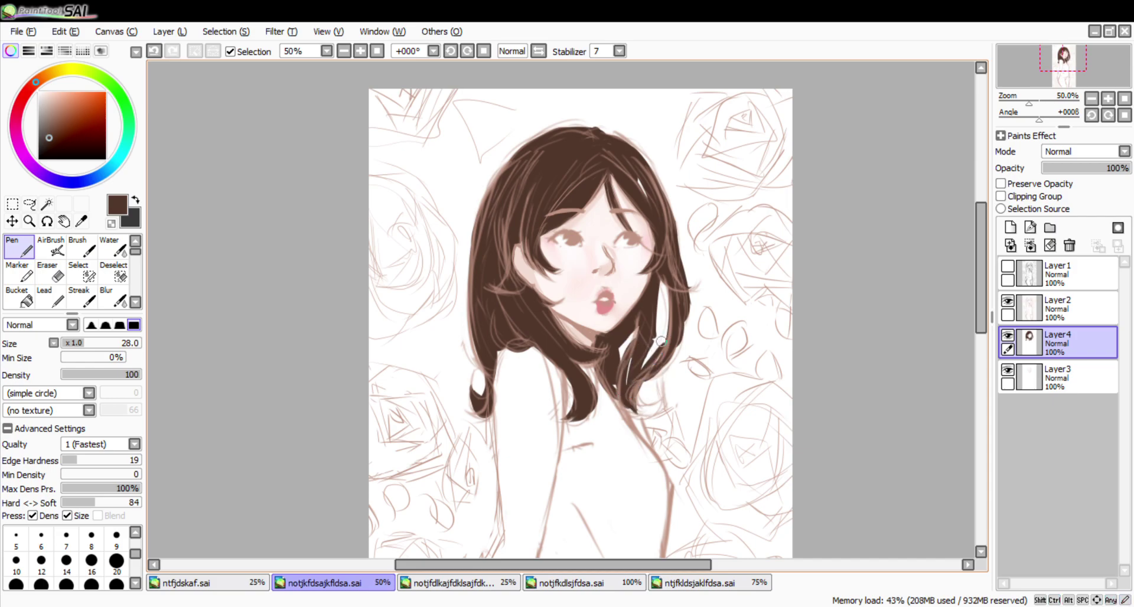
# Fill the gap between the inner and outer far-side strands and cover the small white gap near the far temple.
pyautogui.moveTo(668, 285); pyautogui.dragTo(641, 375)
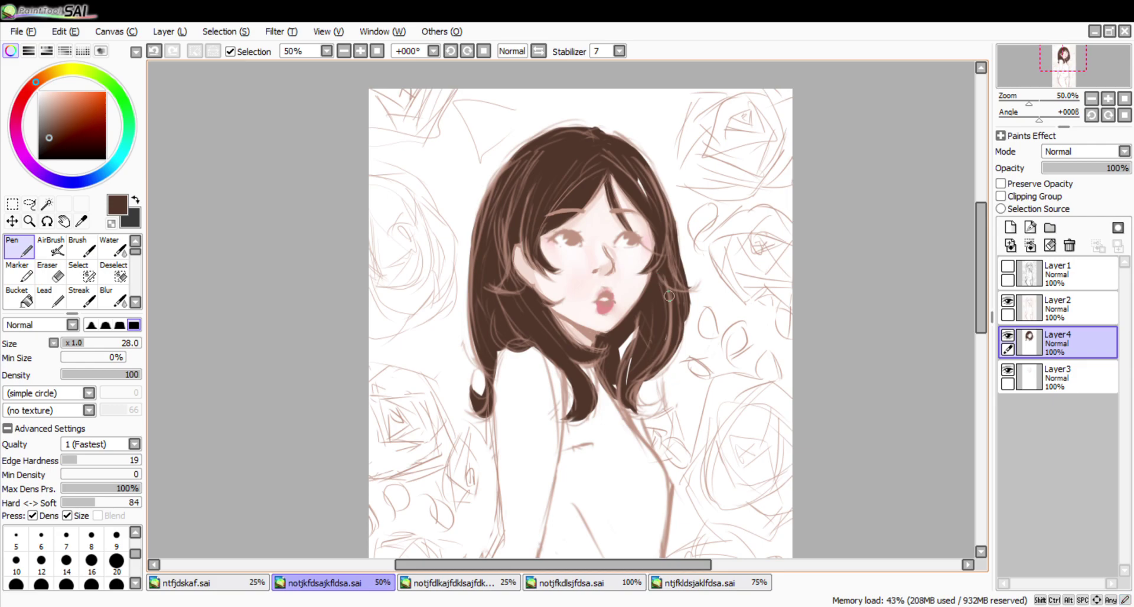
pyautogui.hotkey('ctrl', 'z')
pyautogui.moveTo(678, 331); pyautogui.dragTo(638, 382)
pyautogui.moveTo(690, 290); pyautogui.dragTo(653, 358)
pyautogui.hotkey('ctrl', 'z')
pyautogui.moveTo(642, 177)
pyautogui.mouseDown()
pyautogui.moveTo(647, 195)
pyautogui.moveTo(637, 183)
pyautogui.mouseUp()
pyautogui.moveTo(589, 131); pyautogui.dragTo(624, 152)
pyautogui.hotkey('ctrl', 'z')
# Paint the curled tip of the far-side hair at the shoulder and fill the gap beside the neck.
pyautogui.moveTo(638, 398)
pyautogui.mouseDown()
pyautogui.moveTo(648, 416)
pyautogui.moveTo(627, 387)
pyautogui.moveTo(648, 415)
pyautogui.mouseUp()
pyautogui.moveTo(633, 409)
pyautogui.mouseDown()
pyautogui.moveTo(661, 407)
pyautogui.moveTo(648, 397)
pyautogui.moveTo(646, 413)
pyautogui.moveTo(658, 391)
pyautogui.moveTo(625, 381)
pyautogui.moveTo(637, 383)
pyautogui.moveTo(658, 405)
pyautogui.mouseUp()
pyautogui.hotkey('ctrl', 'z')
pyautogui.hotkey('ctrl', 'z')
pyautogui.moveTo(626, 373); pyautogui.dragTo(636, 342)
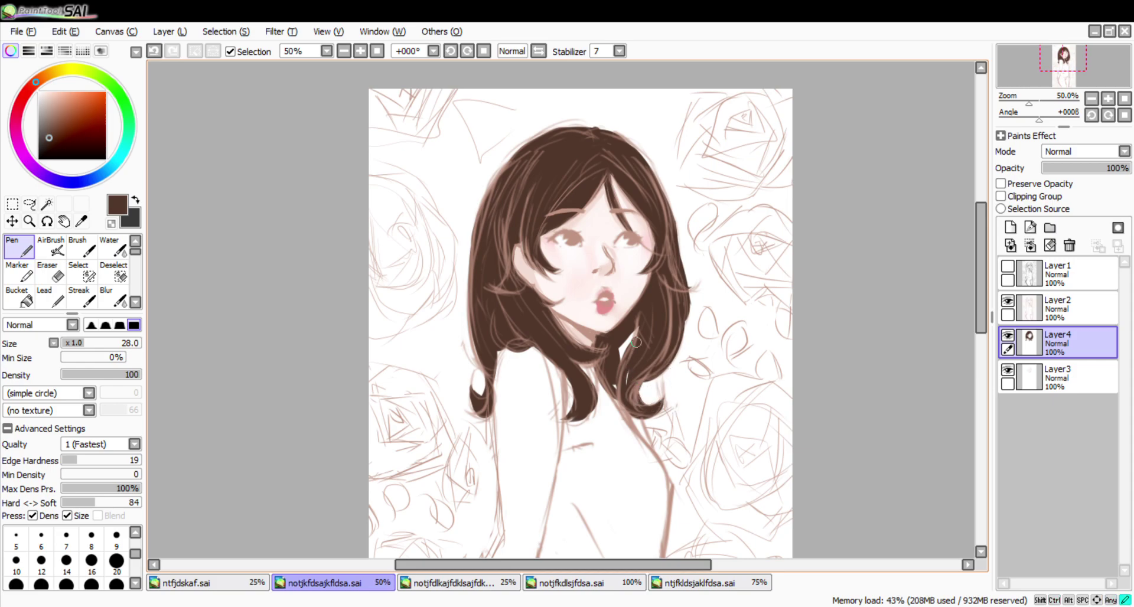
pyautogui.moveTo(615, 382); pyautogui.dragTo(639, 325)
# Build up the top of the head with dark brown strokes on both sides of the parting, following the sketched outline.
pyautogui.scroll(-2, 658, 308)
pyautogui.scroll(5, 657, 228)
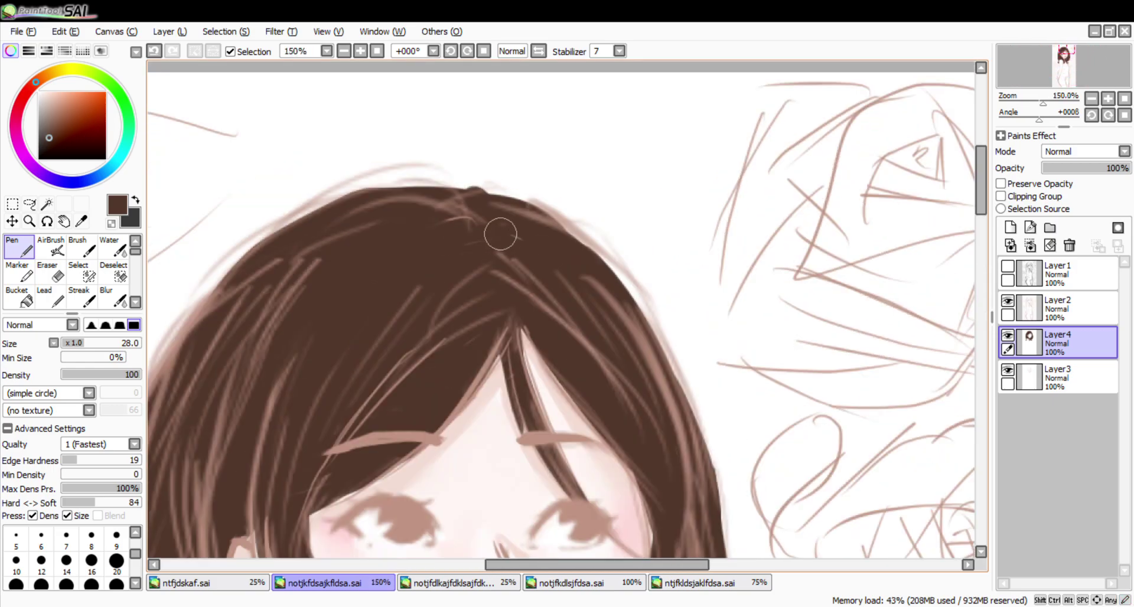
pyautogui.moveTo(464, 194)
pyautogui.mouseDown()
pyautogui.moveTo(384, 181)
pyautogui.moveTo(337, 211)
pyautogui.mouseUp()
pyautogui.moveTo(407, 186); pyautogui.dragTo(280, 237)
pyautogui.hotkey('ctrl', 'z')
pyautogui.moveTo(352, 203); pyautogui.dragTo(260, 250)
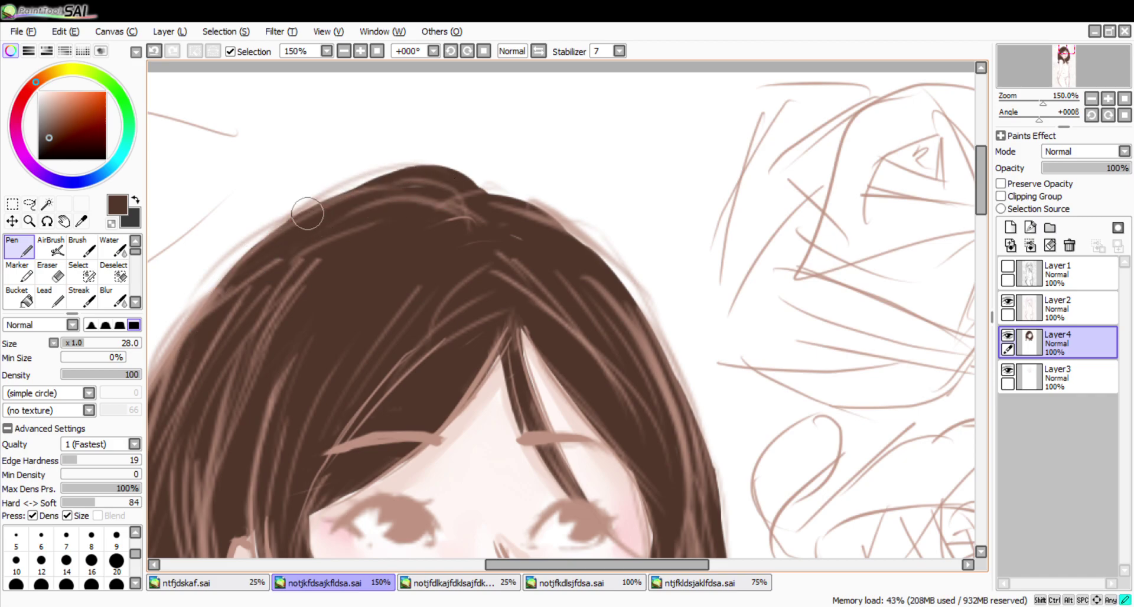
pyautogui.moveTo(317, 208); pyautogui.dragTo(190, 323)
pyautogui.moveTo(504, 210)
pyautogui.mouseDown()
pyautogui.moveTo(575, 234)
pyautogui.moveTo(622, 315)
pyautogui.mouseUp()
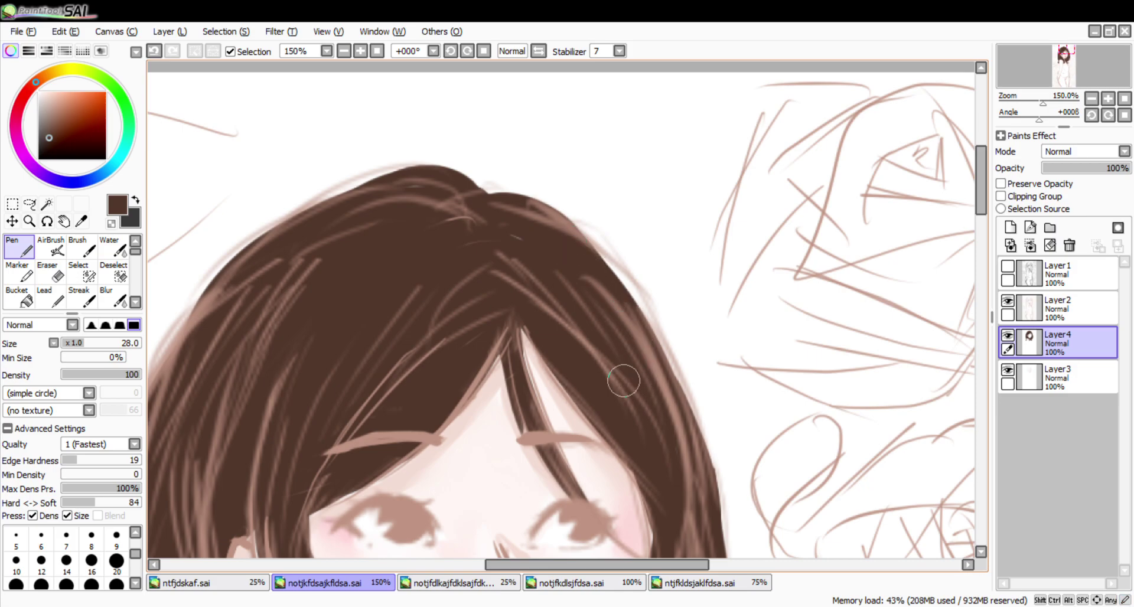
# Examine the painted hair against the whole figure at several zoom levels.
pyautogui.scroll(-4, 624, 381)
pyautogui.scroll(1, 587, 304)
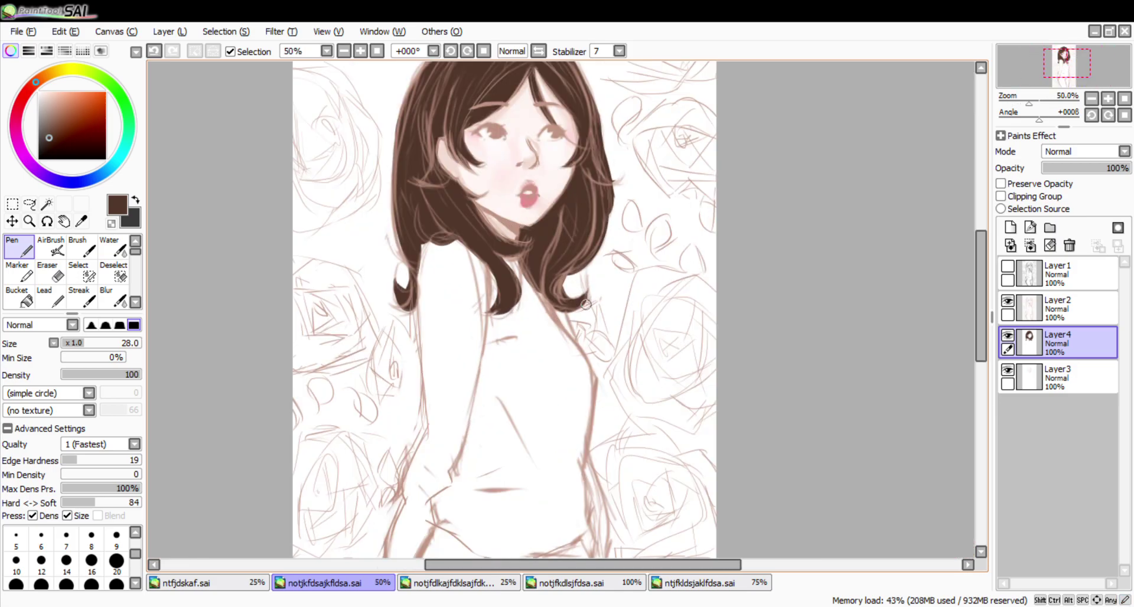
pyautogui.scroll(-2, 620, 324)
pyautogui.scroll(2, 620, 323)
pyautogui.scroll(-4, 614, 301)
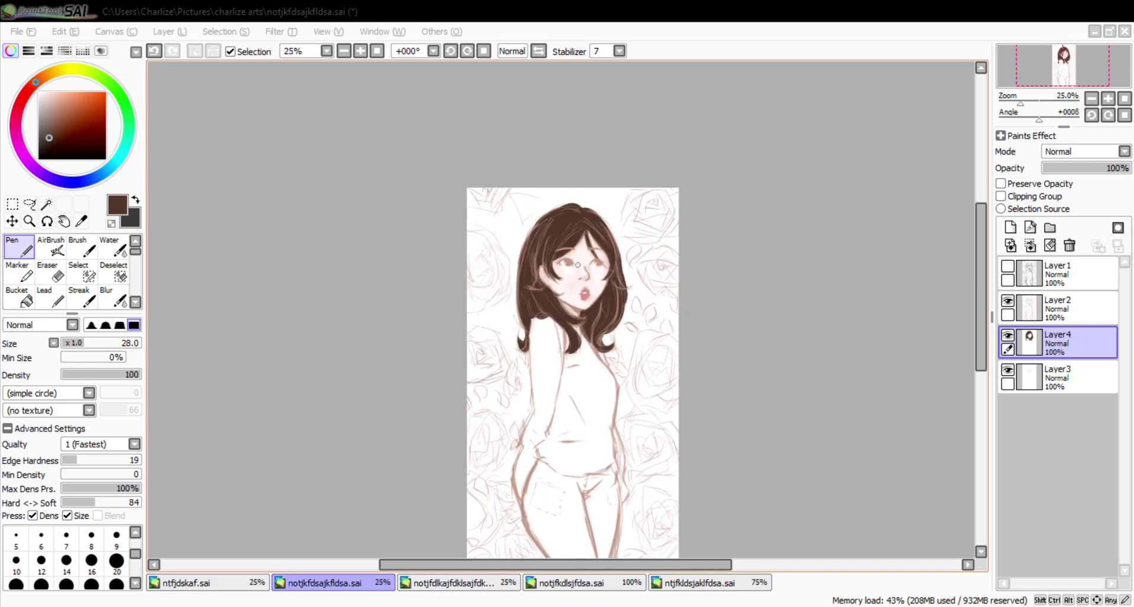
pyautogui.scroll(3, 611, 286)
pyautogui.scroll(-2, 547, 309)
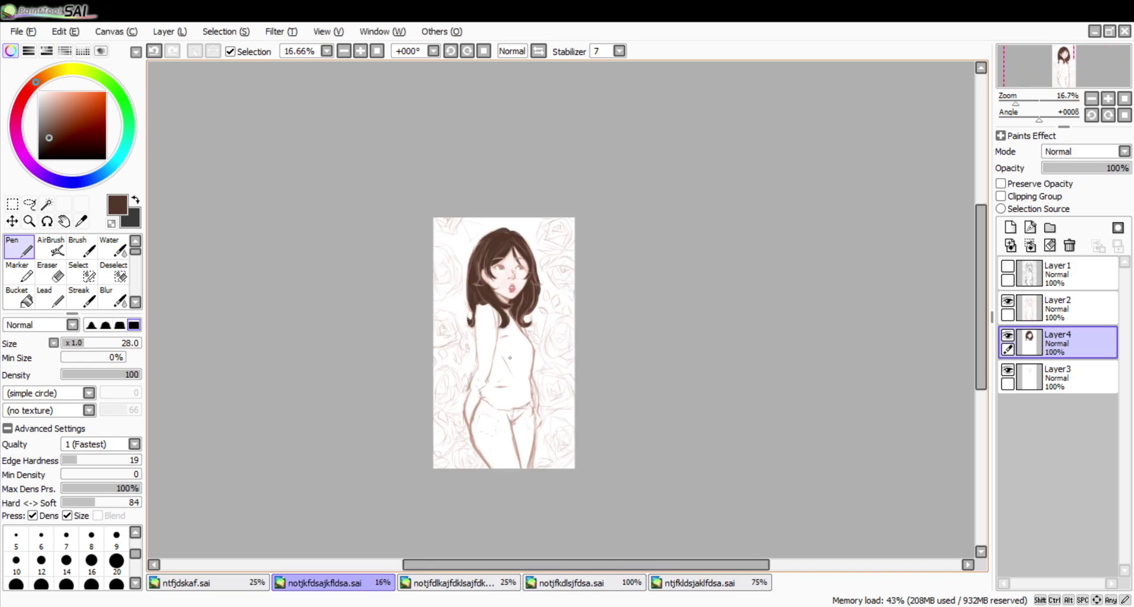
pyautogui.scroll(2, 495, 475)
pyautogui.scroll(-2, 511, 319)
pyautogui.scroll(2, 479, 369)
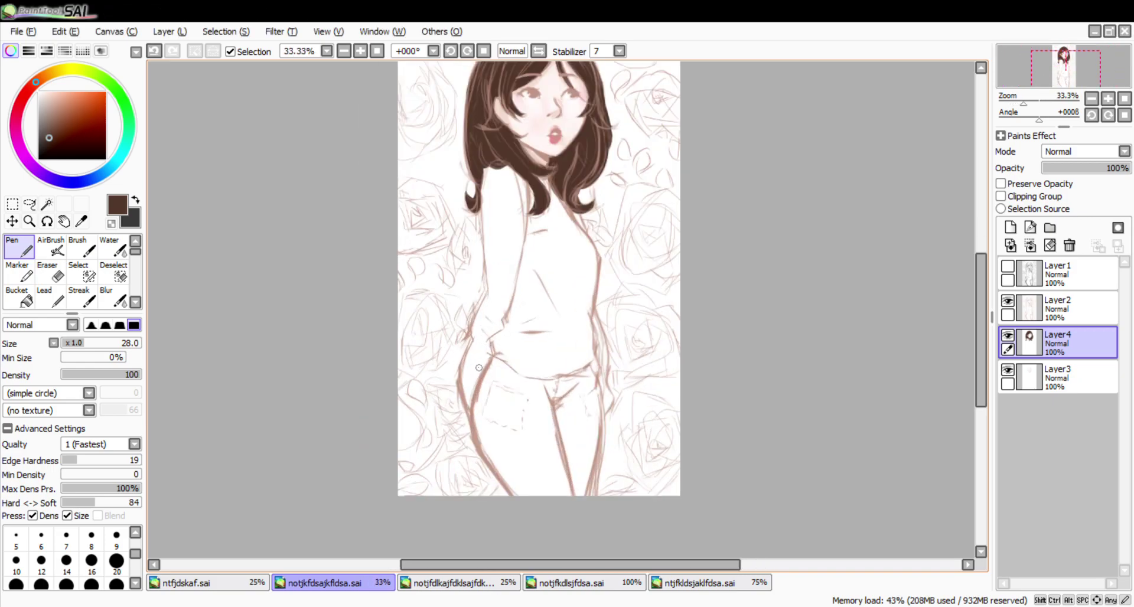
# Add a new layer directly above Layer3 for the sweater colour.
pyautogui.click(1102, 366)
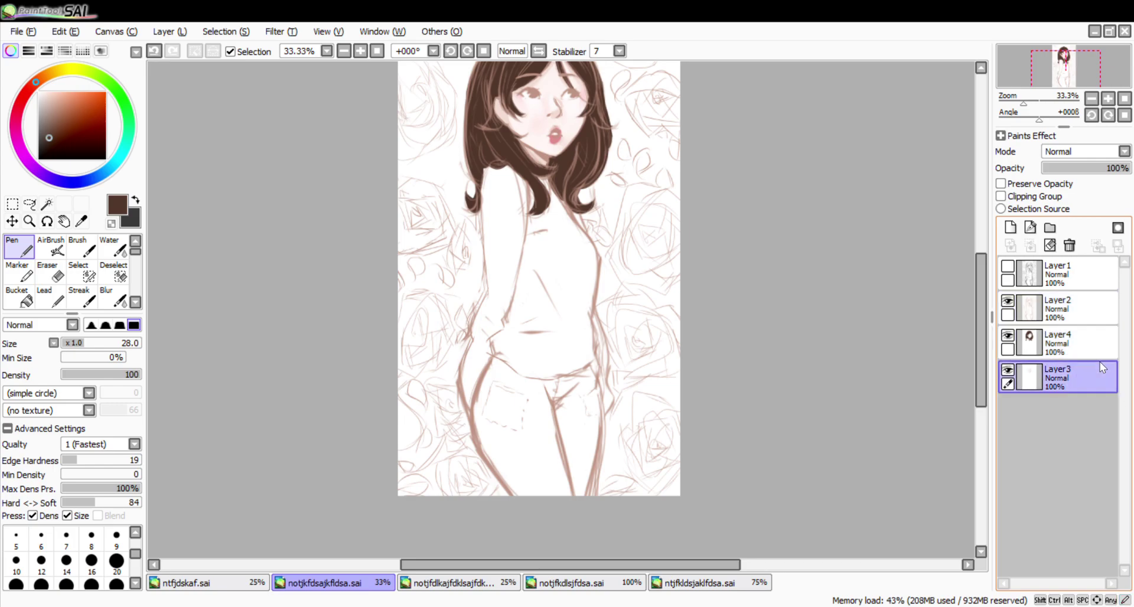
pyautogui.click(1012, 228)
pyautogui.scroll(1, 345, 140)
pyautogui.scroll(-1, 345, 141)
pyautogui.scroll(2, 346, 141)
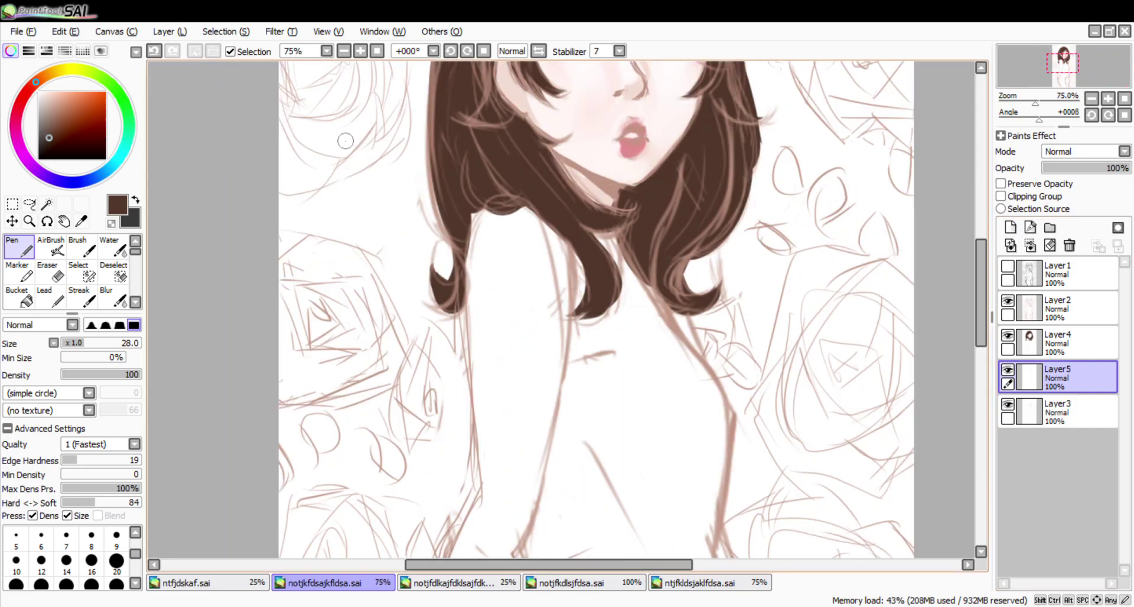
pyautogui.click(95, 182)
pyautogui.moveTo(67, 116); pyautogui.dragTo(61, 121)
pyautogui.moveTo(500, 216)
pyautogui.mouseDown()
pyautogui.moveTo(503, 354)
pyautogui.moveTo(532, 351)
pyautogui.mouseUp()
pyautogui.hotkey('ctrl', 'z')
pyautogui.scroll(-5, 528, 347)
pyautogui.scroll(2, 528, 348)
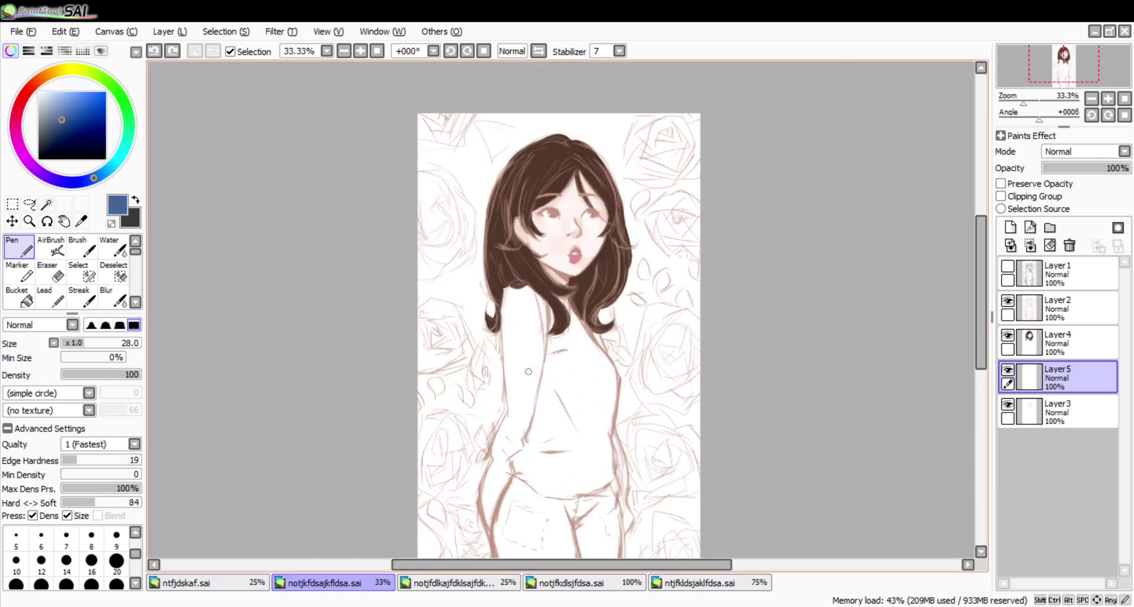
pyautogui.scroll(-1, 536, 349)
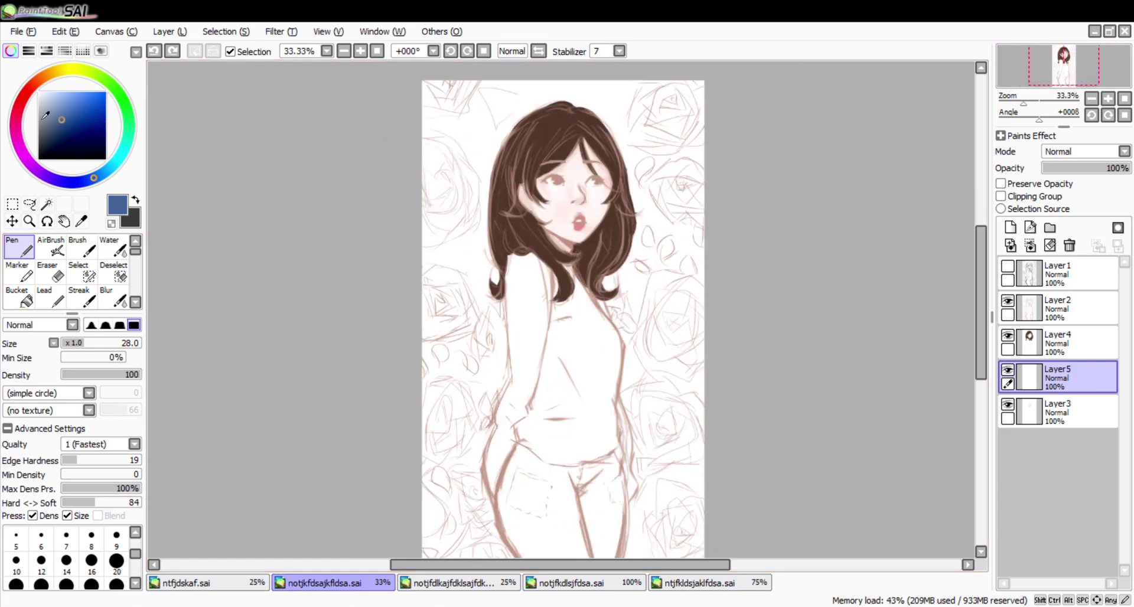
# Paint the near sleeve, from shoulder to hand, in pale pink with the Pen at size 42.
pyautogui.click(23, 99)
pyautogui.click(50, 97)
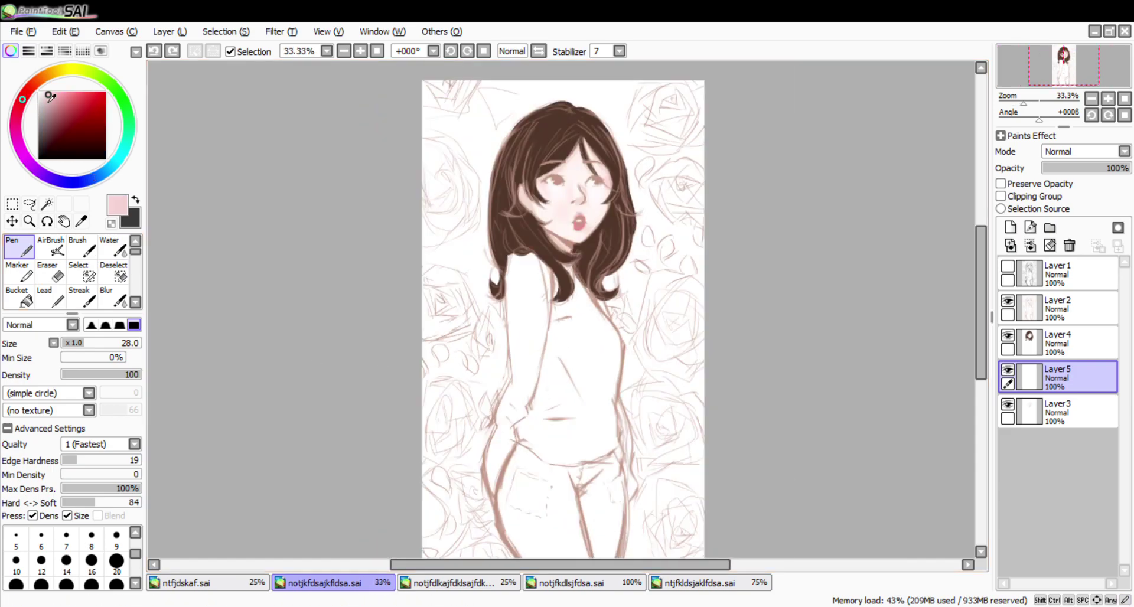
pyautogui.click(104, 343)
pyautogui.moveTo(546, 300)
pyautogui.mouseDown()
pyautogui.moveTo(540, 257)
pyautogui.moveTo(522, 333)
pyautogui.moveTo(514, 252)
pyautogui.moveTo(523, 356)
pyautogui.moveTo(525, 254)
pyautogui.moveTo(540, 256)
pyautogui.moveTo(558, 318)
pyautogui.moveTo(553, 391)
pyautogui.moveTo(521, 414)
pyautogui.moveTo(513, 323)
pyautogui.moveTo(527, 437)
pyautogui.moveTo(515, 318)
pyautogui.moveTo(519, 384)
pyautogui.moveTo(520, 336)
pyautogui.moveTo(499, 441)
pyautogui.moveTo(529, 369)
pyautogui.moveTo(512, 389)
pyautogui.moveTo(500, 416)
pyautogui.moveTo(541, 358)
pyautogui.moveTo(508, 411)
pyautogui.moveTo(491, 475)
pyautogui.moveTo(501, 434)
pyautogui.mouseUp()
pyautogui.moveTo(492, 475)
pyautogui.mouseDown()
pyautogui.moveTo(508, 405)
pyautogui.moveTo(499, 443)
pyautogui.moveTo(518, 420)
pyautogui.moveTo(560, 453)
pyautogui.moveTo(523, 438)
pyautogui.mouseUp()
pyautogui.hotkey('ctrl', 'z')
pyautogui.hotkey('ctrl', 'z')
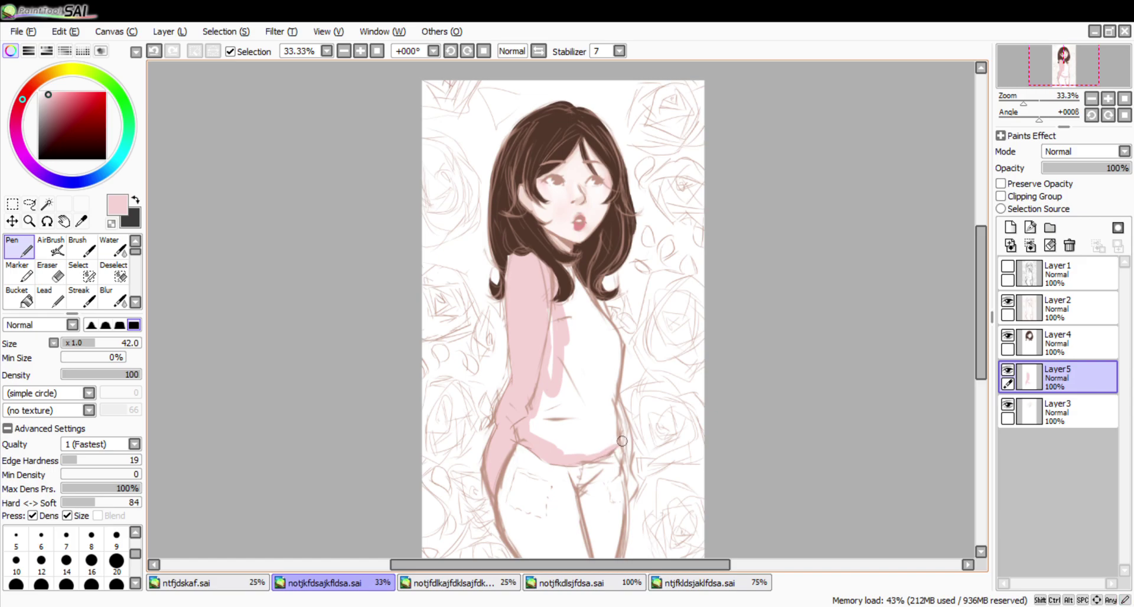
# Paint pale pink at the far end of the sweater's hem and along the far sleeve.
pyautogui.moveTo(613, 453)
pyautogui.mouseDown()
pyautogui.moveTo(614, 361)
pyautogui.moveTo(620, 445)
pyautogui.mouseUp()
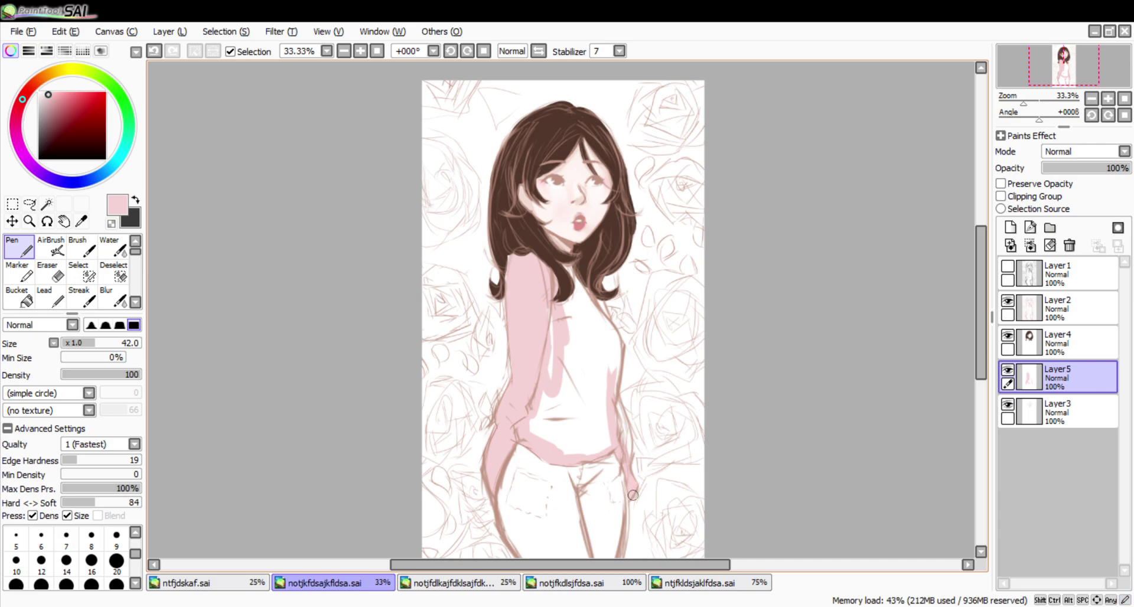
pyautogui.hotkey('ctrl', 'z')
pyautogui.moveTo(628, 461)
pyautogui.mouseDown()
pyautogui.moveTo(608, 389)
pyautogui.moveTo(621, 439)
pyautogui.moveTo(628, 419)
pyautogui.moveTo(614, 400)
pyautogui.moveTo(626, 442)
pyautogui.mouseUp()
pyautogui.hotkey('ctrl', 'z')
# Paint the far edge of the sweater up to the neck and fill the whole torso with pale pink.
pyautogui.moveTo(610, 407)
pyautogui.mouseDown()
pyautogui.moveTo(604, 372)
pyautogui.moveTo(618, 348)
pyautogui.moveTo(592, 285)
pyautogui.moveTo(569, 271)
pyautogui.mouseUp()
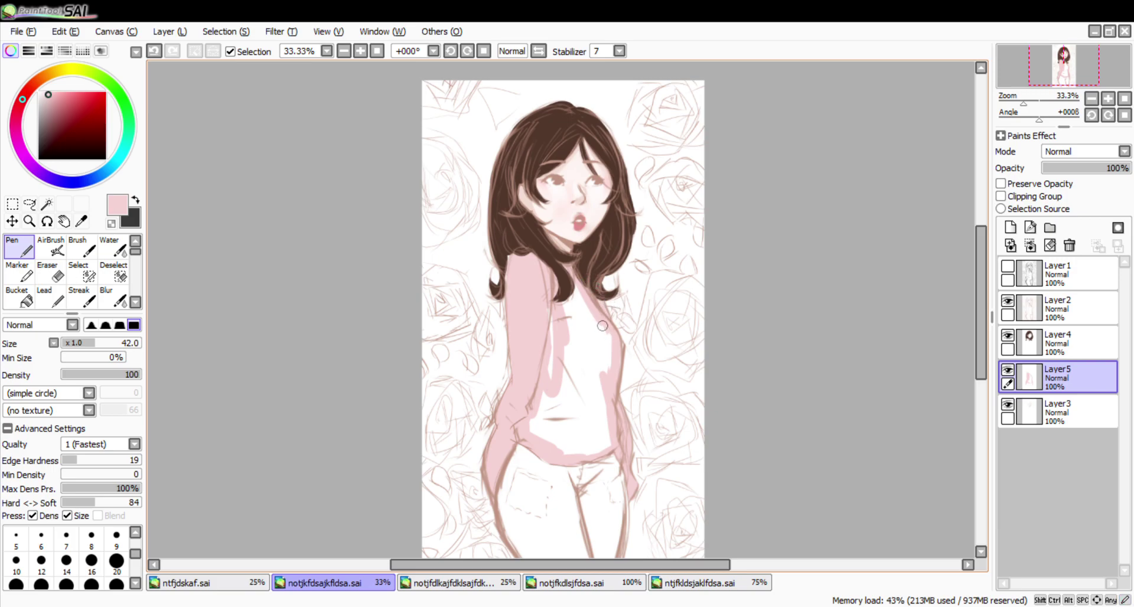
pyautogui.moveTo(552, 312)
pyautogui.mouseDown()
pyautogui.moveTo(545, 445)
pyautogui.moveTo(524, 409)
pyautogui.moveTo(561, 439)
pyautogui.moveTo(579, 443)
pyautogui.moveTo(585, 429)
pyautogui.moveTo(586, 451)
pyautogui.moveTo(602, 449)
pyautogui.moveTo(611, 400)
pyautogui.moveTo(555, 419)
pyautogui.moveTo(606, 380)
pyautogui.moveTo(565, 389)
pyautogui.moveTo(573, 409)
pyautogui.moveTo(614, 334)
pyautogui.moveTo(603, 369)
pyautogui.moveTo(607, 349)
pyautogui.moveTo(569, 343)
pyautogui.moveTo(575, 311)
pyautogui.mouseUp()
pyautogui.moveTo(596, 376); pyautogui.dragTo(600, 358)
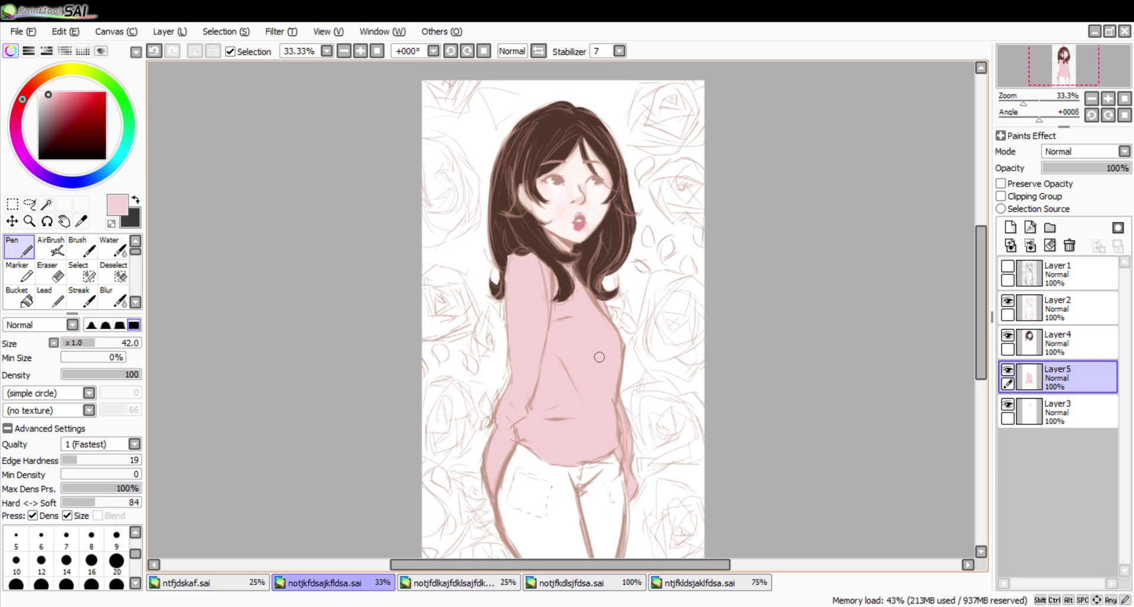
# Add a new layer between Layer3 and the sweater layer for the trousers.
pyautogui.scroll(-1, 599, 358)
pyautogui.scroll(4, 520, 311)
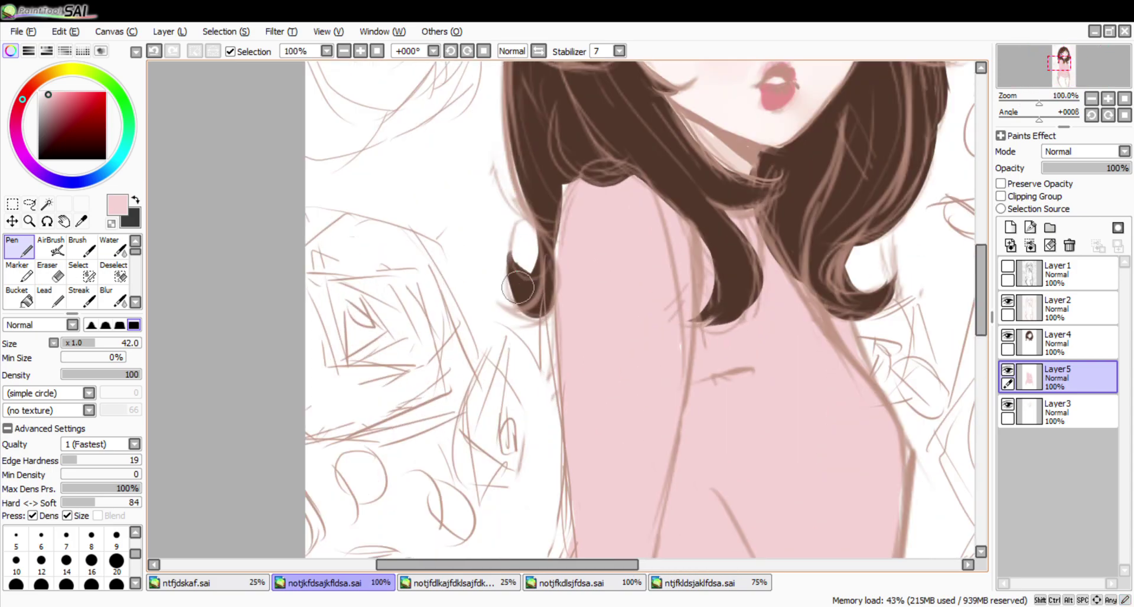
pyautogui.scroll(-4, 723, 317)
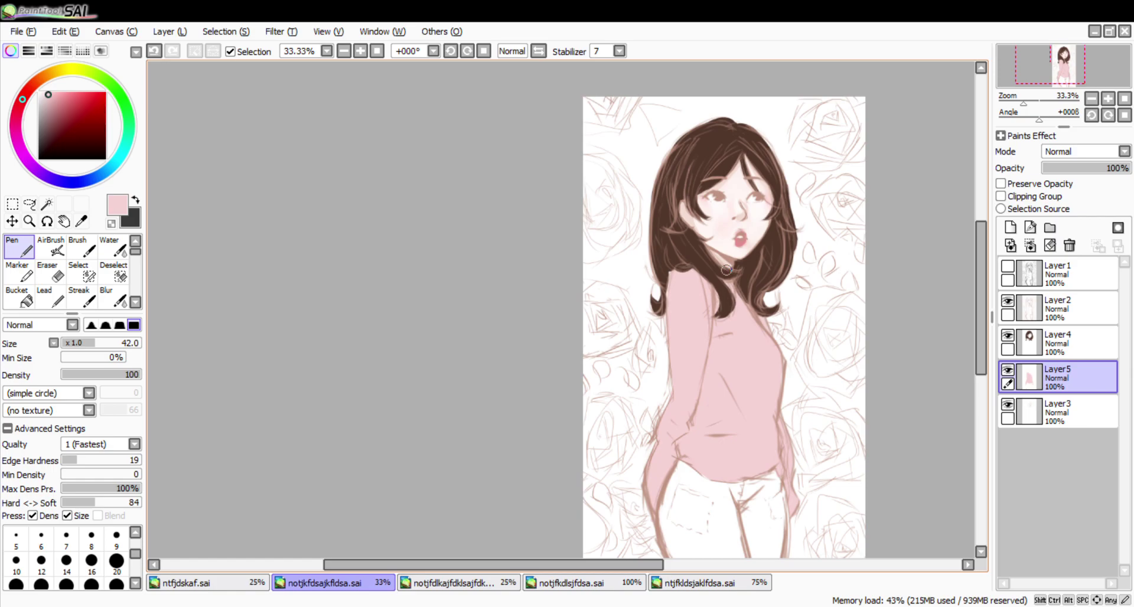
pyautogui.scroll(2, 621, 298)
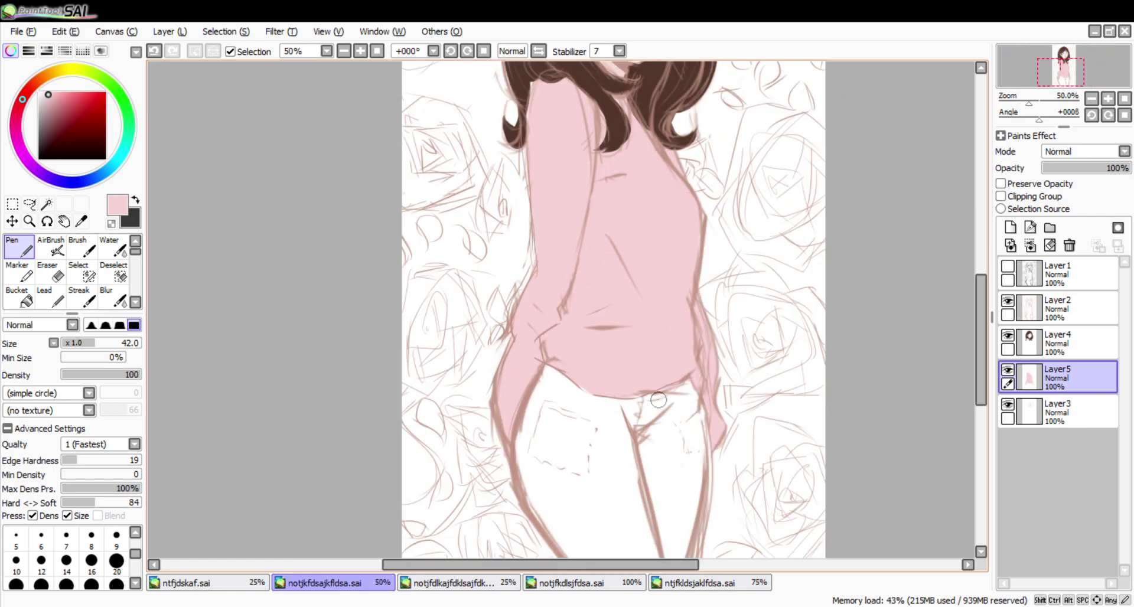
pyautogui.scroll(-2, 666, 377)
pyautogui.scroll(2, 623, 447)
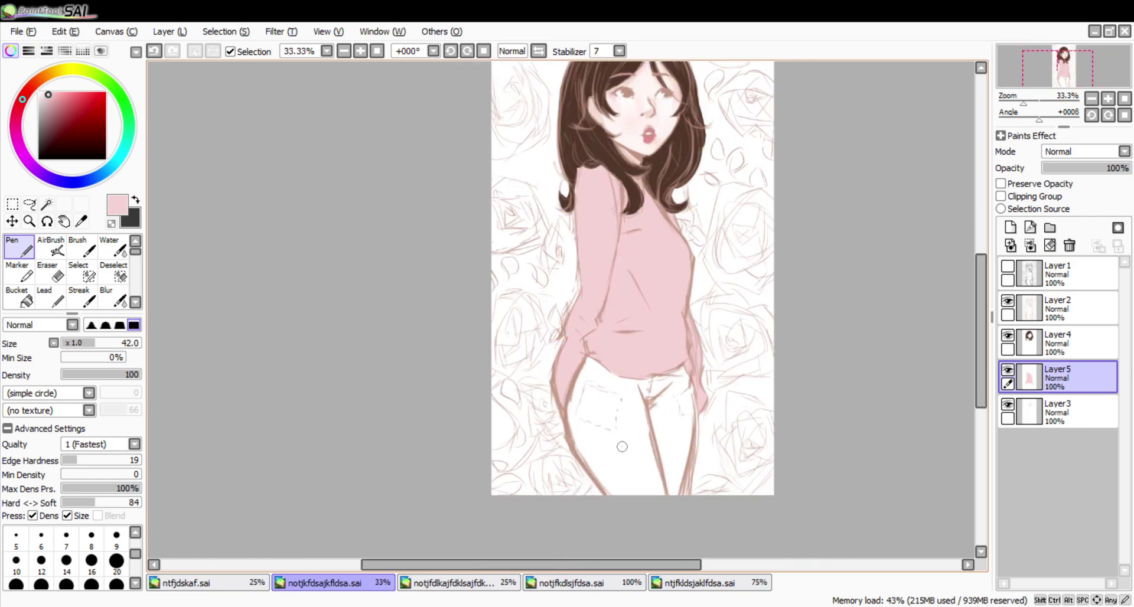
pyautogui.click(1081, 419)
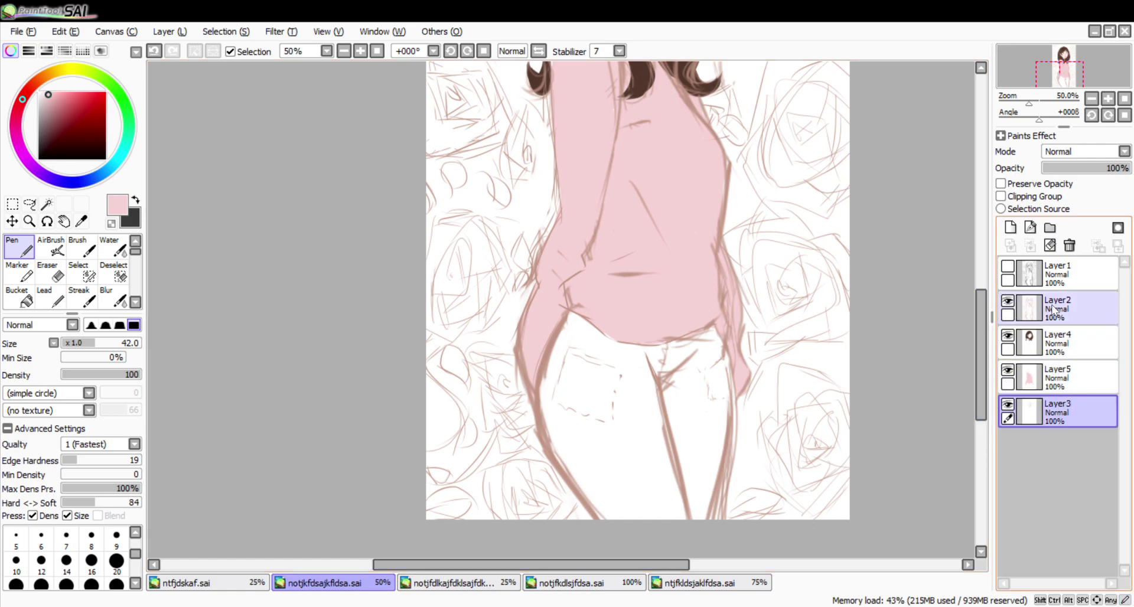
pyautogui.click(1012, 231)
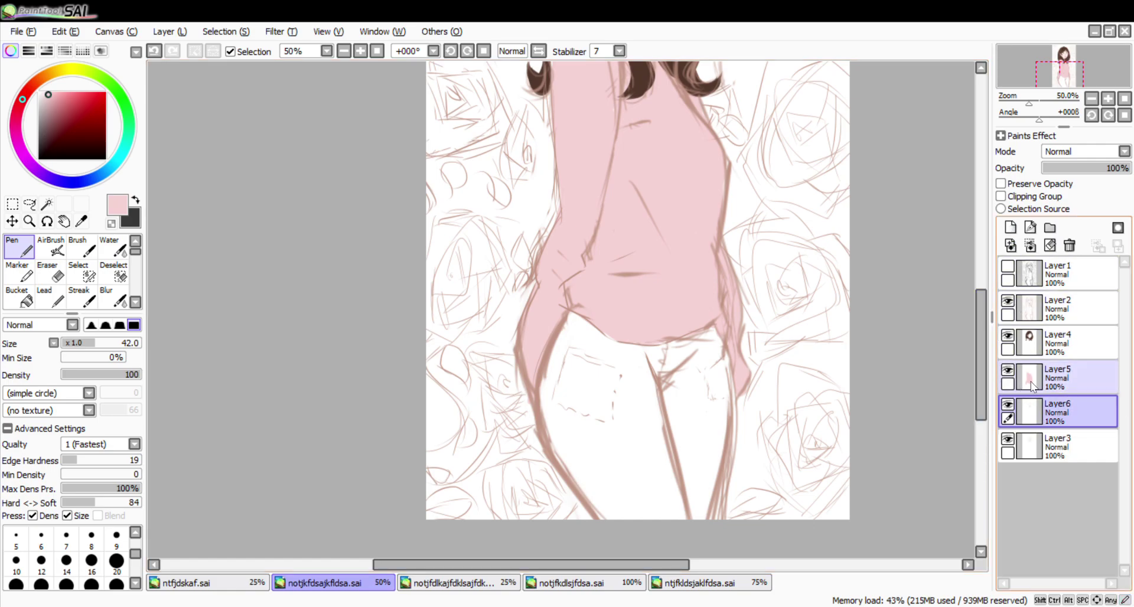
# Choose a muted greyish blue and fill both trouser legs with it on Layer6.
pyautogui.click(91, 179)
pyautogui.click(57, 99)
pyautogui.moveTo(583, 318); pyautogui.dragTo(582, 469)
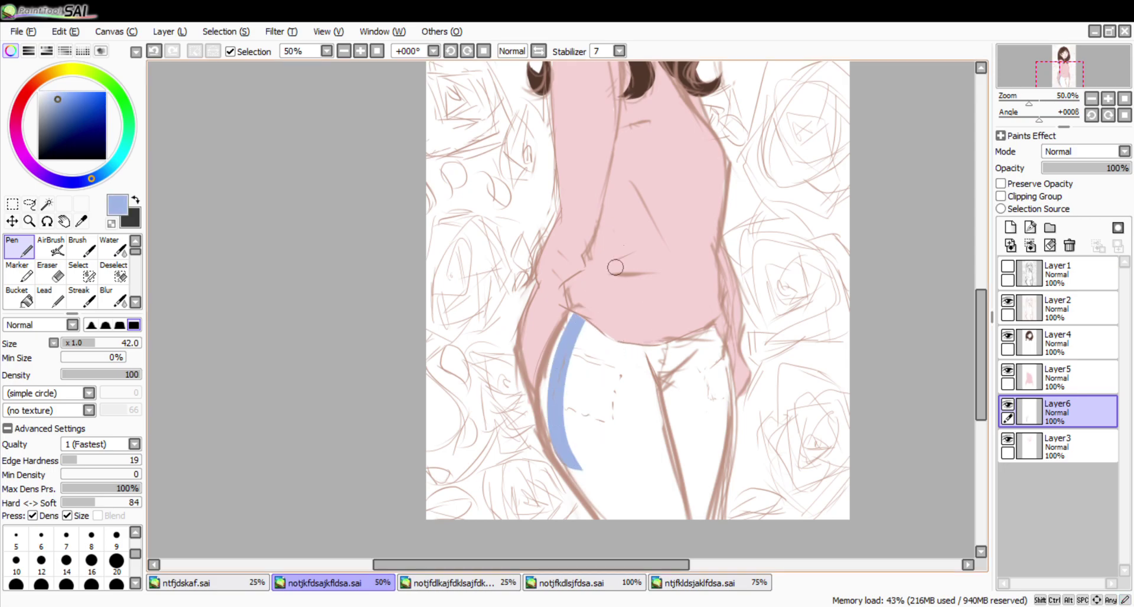
pyautogui.hotkey('ctrl', 'z')
pyautogui.click(54, 113)
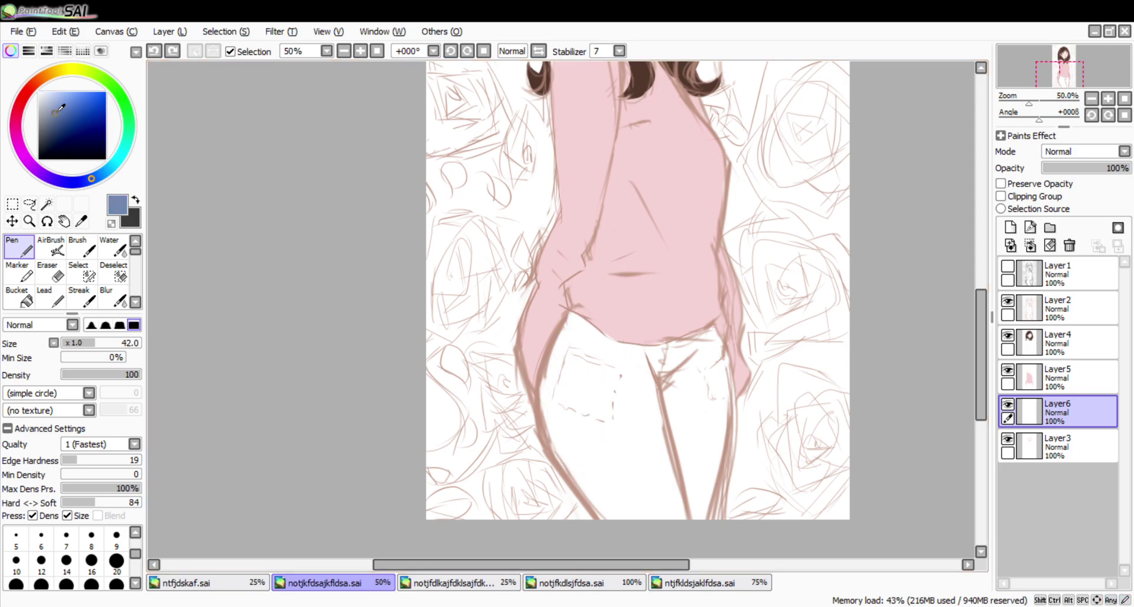
pyautogui.moveTo(581, 316); pyautogui.dragTo(598, 478)
pyautogui.hotkey('ctrl', 'z')
pyautogui.moveTo(573, 317); pyautogui.dragTo(579, 477)
pyautogui.moveTo(570, 438); pyautogui.dragTo(593, 492)
pyautogui.moveTo(550, 399); pyautogui.dragTo(605, 510)
pyautogui.moveTo(554, 434)
pyautogui.mouseDown()
pyautogui.moveTo(606, 517)
pyautogui.moveTo(554, 363)
pyautogui.moveTo(578, 362)
pyautogui.moveTo(628, 520)
pyautogui.moveTo(617, 417)
pyautogui.moveTo(636, 326)
pyautogui.moveTo(665, 499)
pyautogui.moveTo(674, 375)
pyautogui.moveTo(679, 523)
pyautogui.moveTo(702, 311)
pyautogui.moveTo(703, 466)
pyautogui.moveTo(703, 437)
pyautogui.moveTo(718, 508)
pyautogui.moveTo(669, 524)
pyautogui.mouseUp()
pyautogui.scroll(-1, 670, 525)
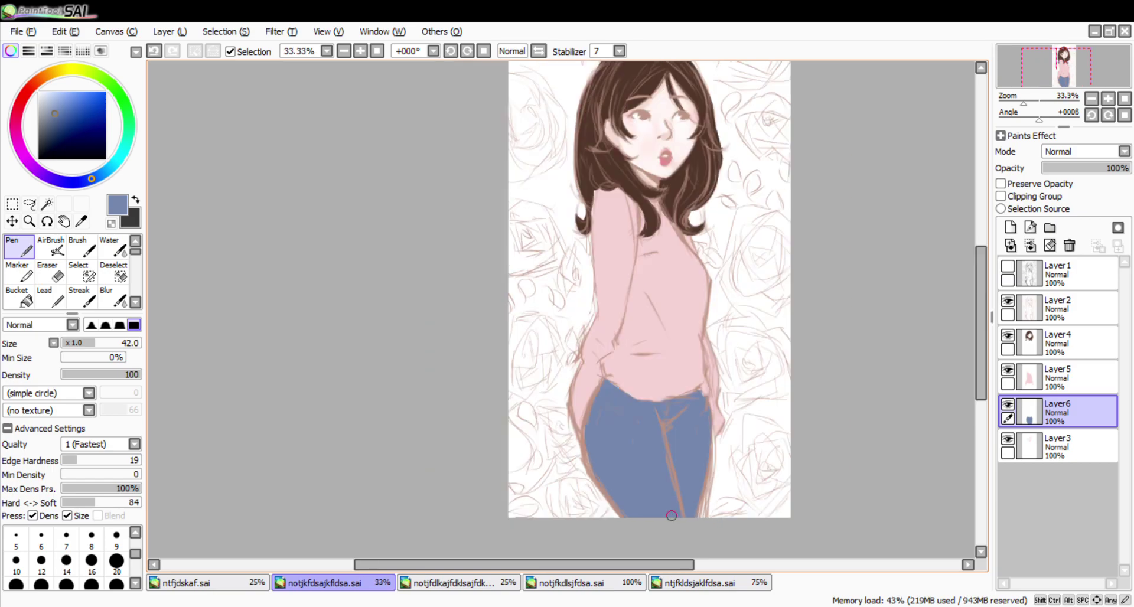
# Preserve the opacity of Layer6 and refill the trousers with a pale blue.
pyautogui.click(1002, 183)
pyautogui.click(58, 101)
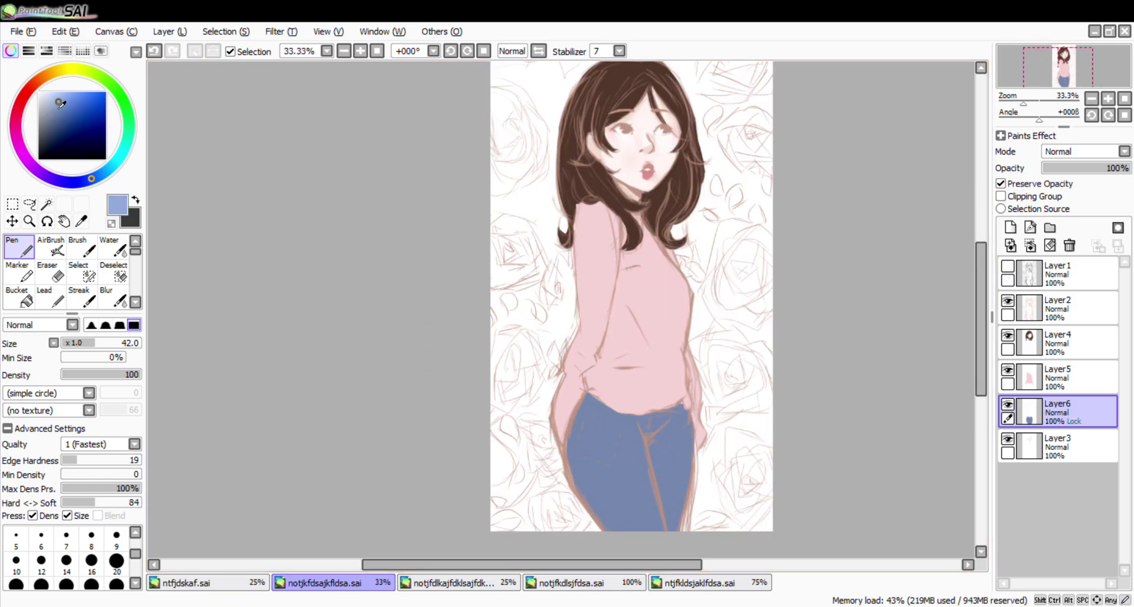
pyautogui.hotkey('ctrl', 'f')
pyautogui.click(49, 96)
pyautogui.hotkey('ctrl', 'f')
pyautogui.scroll(-1, 380, 223)
pyautogui.scroll(1, 483, 277)
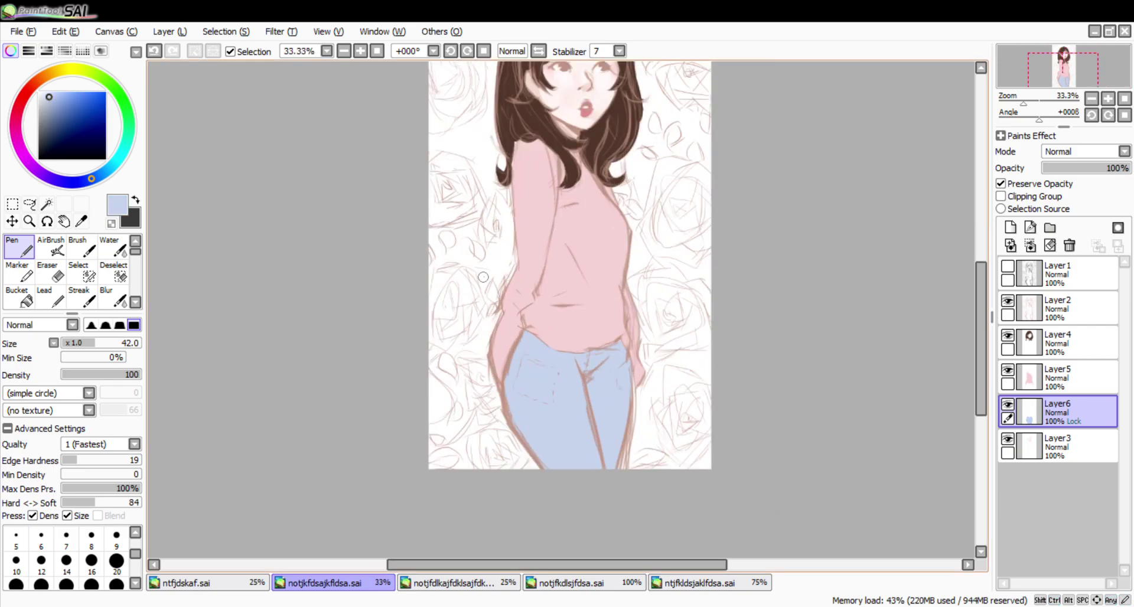
pyautogui.scroll(1, 555, 327)
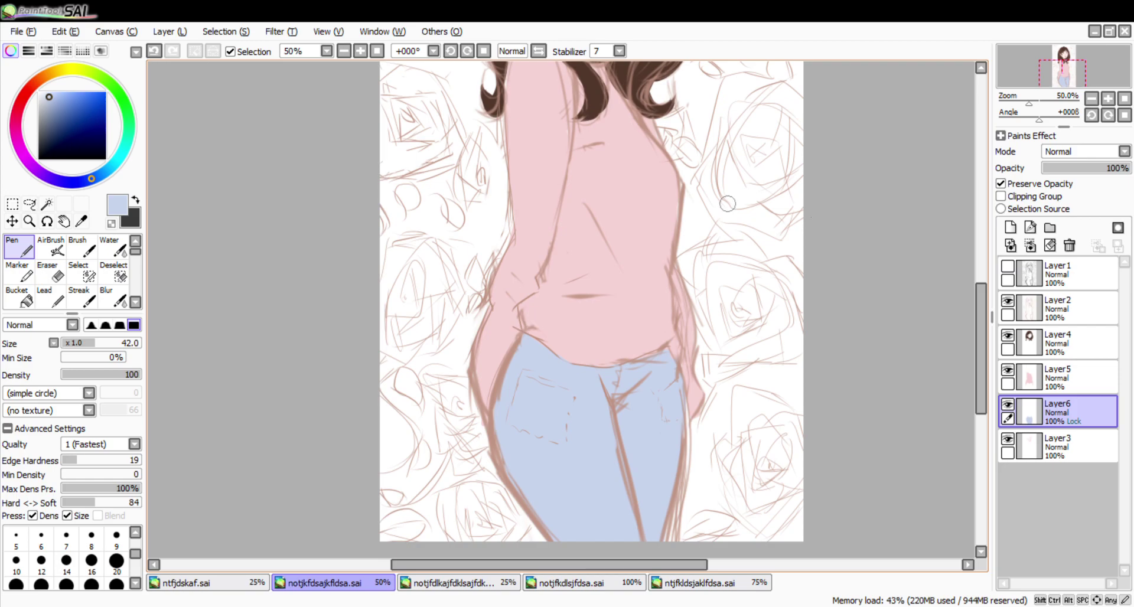
# Turn off Preserve Opacity on Layer6 and shade the outer edge of the near trouser leg in a slightly darker blue.
pyautogui.click(1034, 185)
pyautogui.click(50, 102)
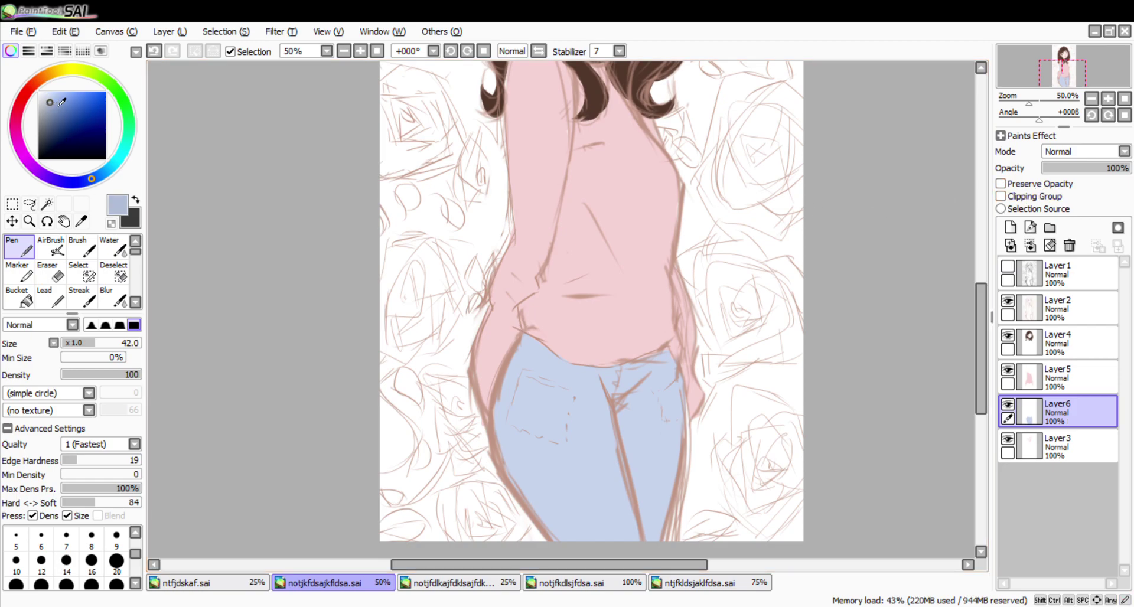
pyautogui.moveTo(527, 341)
pyautogui.mouseDown()
pyautogui.moveTo(510, 484)
pyautogui.moveTo(499, 434)
pyautogui.mouseUp()
pyautogui.hotkey('ctrl', 'z')
pyautogui.moveTo(505, 393)
pyautogui.mouseDown()
pyautogui.moveTo(515, 486)
pyautogui.moveTo(509, 436)
pyautogui.moveTo(555, 540)
pyautogui.mouseUp()
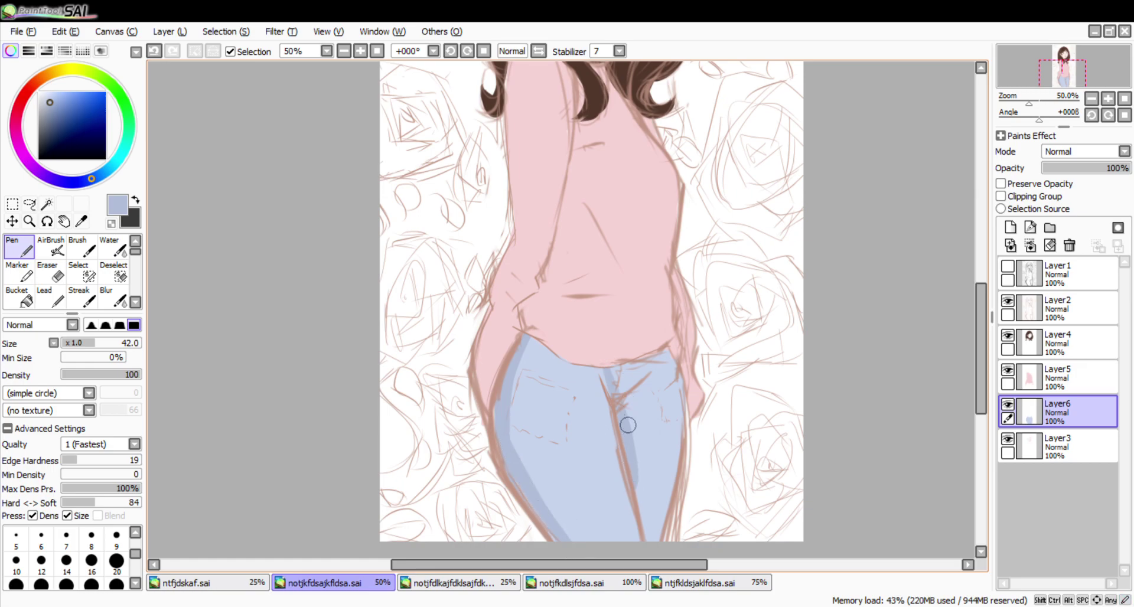
# Add the darker blue shading at the crotch and along the inner seam of the far trouser leg, retrying strokes.
pyautogui.moveTo(619, 401)
pyautogui.mouseDown()
pyautogui.moveTo(640, 371)
pyautogui.moveTo(630, 397)
pyautogui.moveTo(637, 383)
pyautogui.moveTo(644, 507)
pyautogui.mouseUp()
pyautogui.hotkey('ctrl', 'z')
pyautogui.hotkey('ctrl', 'z')
pyautogui.moveTo(673, 365)
pyautogui.mouseDown()
pyautogui.moveTo(662, 352)
pyautogui.moveTo(674, 493)
pyautogui.mouseUp()
pyautogui.hotkey('ctrl', 'z')
pyautogui.hotkey('ctrl', 'z')
pyautogui.moveTo(623, 406); pyautogui.dragTo(638, 482)
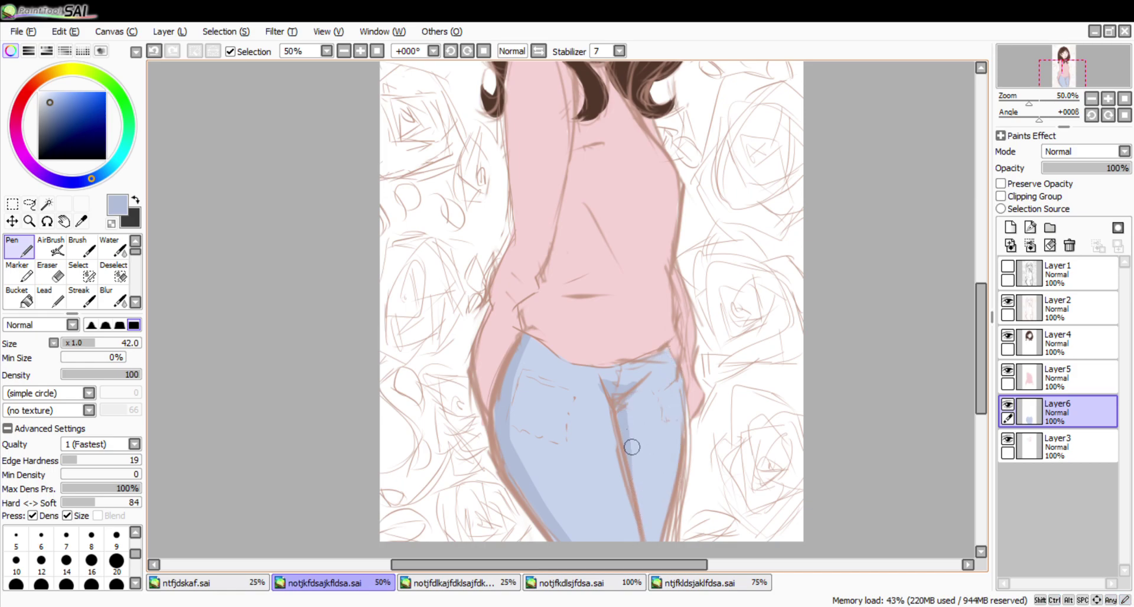
# Shade the inner edges of both trouser legs and the strip below the sweater hem in darker blue on Layer6.
pyautogui.moveTo(640, 391)
pyautogui.mouseDown()
pyautogui.moveTo(627, 441)
pyautogui.moveTo(653, 362)
pyautogui.moveTo(628, 455)
pyautogui.mouseUp()
pyautogui.moveTo(627, 411); pyautogui.dragTo(647, 521)
pyautogui.moveTo(625, 435)
pyautogui.mouseDown()
pyautogui.moveTo(649, 549)
pyautogui.moveTo(668, 535)
pyautogui.moveTo(568, 531)
pyautogui.moveTo(631, 531)
pyautogui.mouseUp()
pyautogui.hotkey('ctrl', 'z')
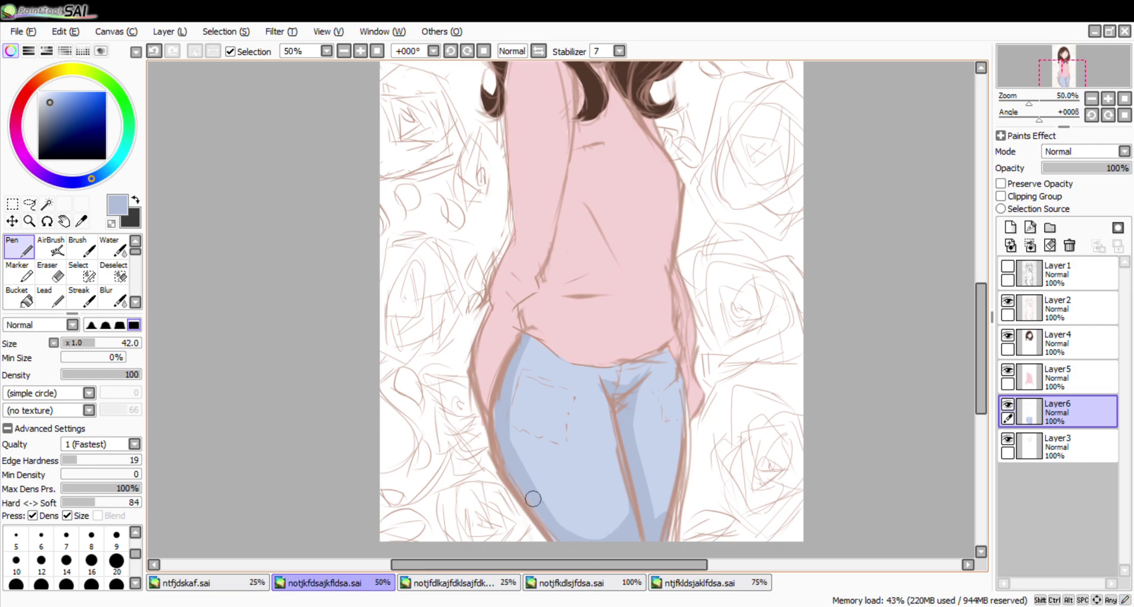
pyautogui.moveTo(621, 446); pyautogui.dragTo(629, 446)
pyautogui.moveTo(631, 528); pyautogui.dragTo(627, 466)
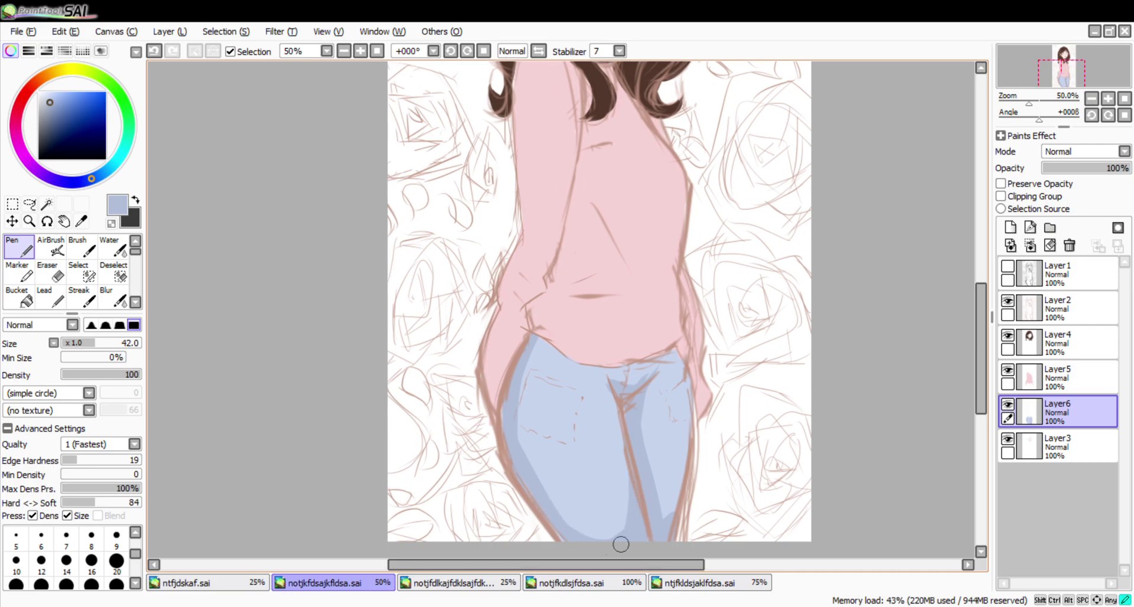
pyautogui.moveTo(531, 343)
pyautogui.mouseDown()
pyautogui.moveTo(612, 377)
pyautogui.moveTo(640, 423)
pyautogui.moveTo(678, 351)
pyautogui.moveTo(686, 369)
pyautogui.mouseUp()
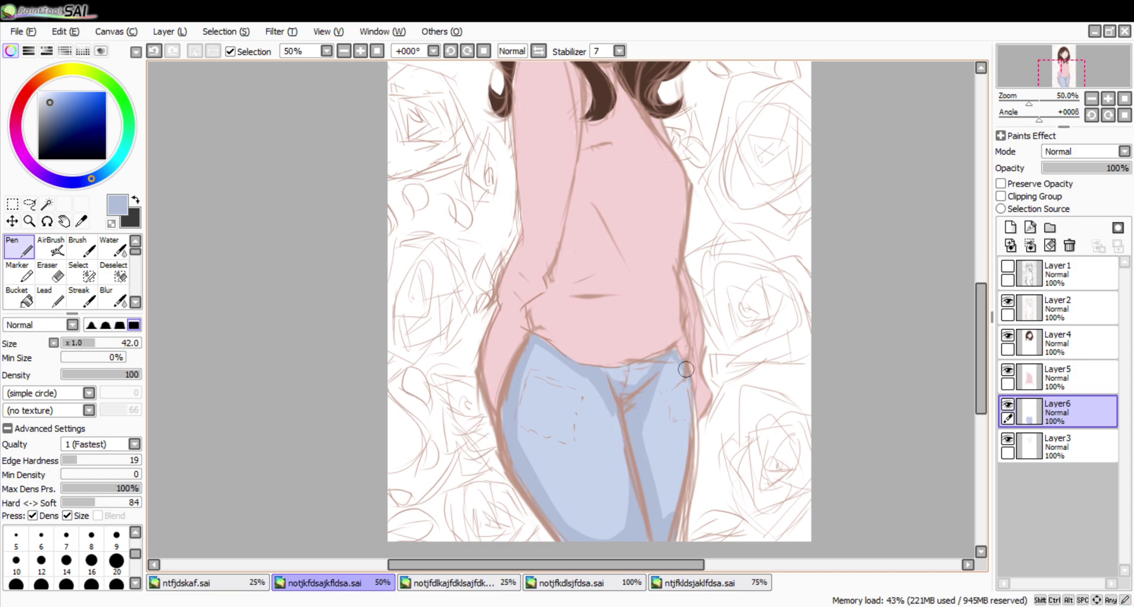
# Outline both front trouser pockets with thin darker blue strokes on Layer6.
pyautogui.scroll(-1, 686, 369)
pyautogui.scroll(-1, 693, 325)
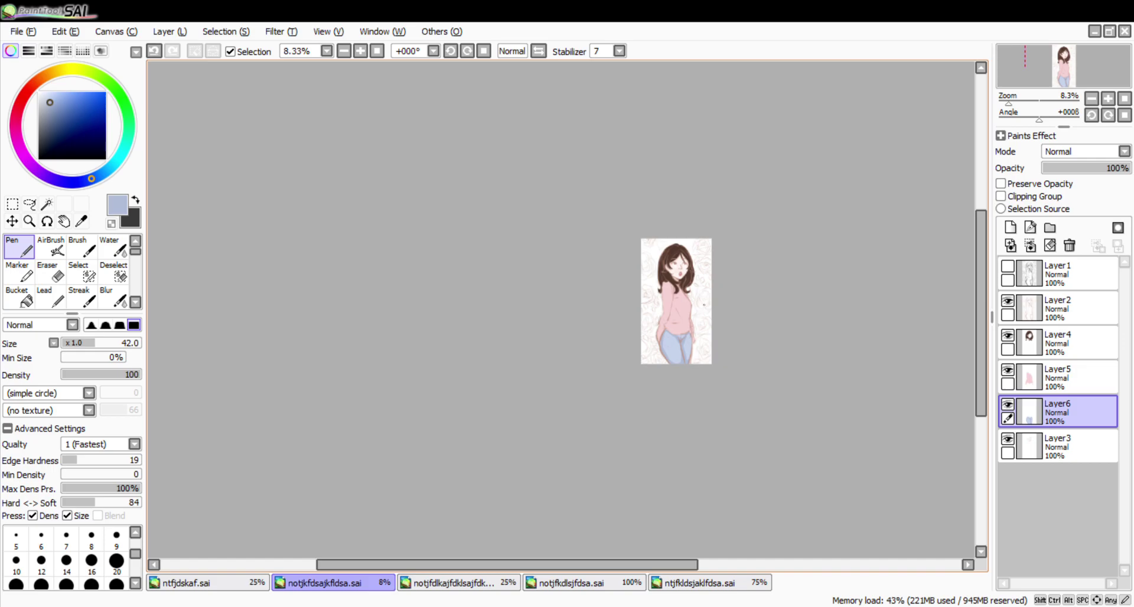
pyautogui.scroll(5, 693, 326)
pyautogui.scroll(-1, 654, 327)
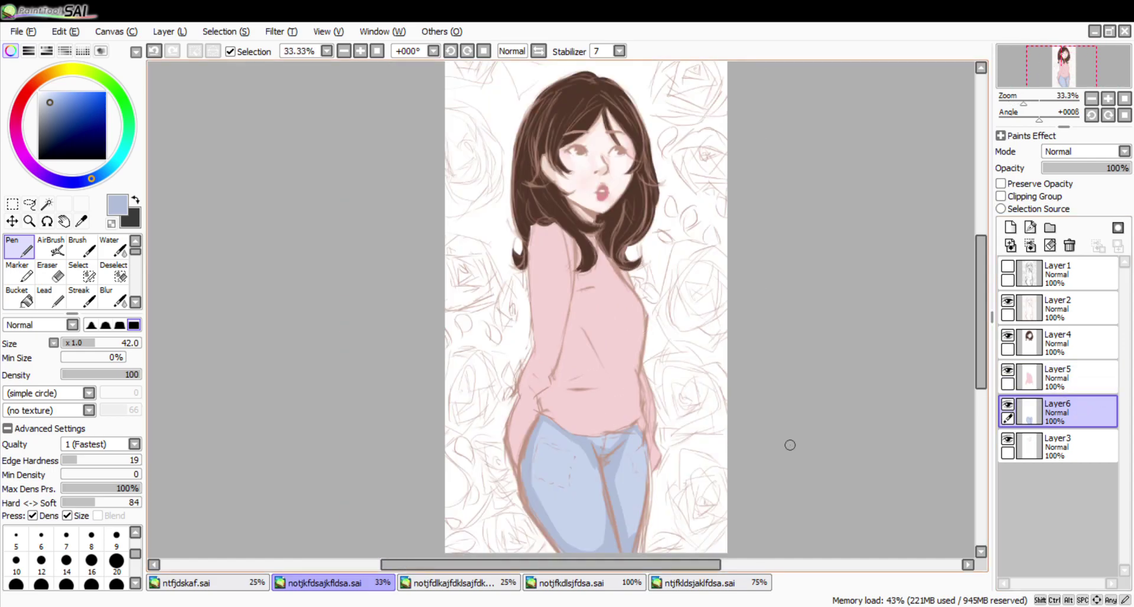
pyautogui.scroll(1, 608, 528)
pyautogui.moveTo(553, 427); pyautogui.dragTo(552, 456)
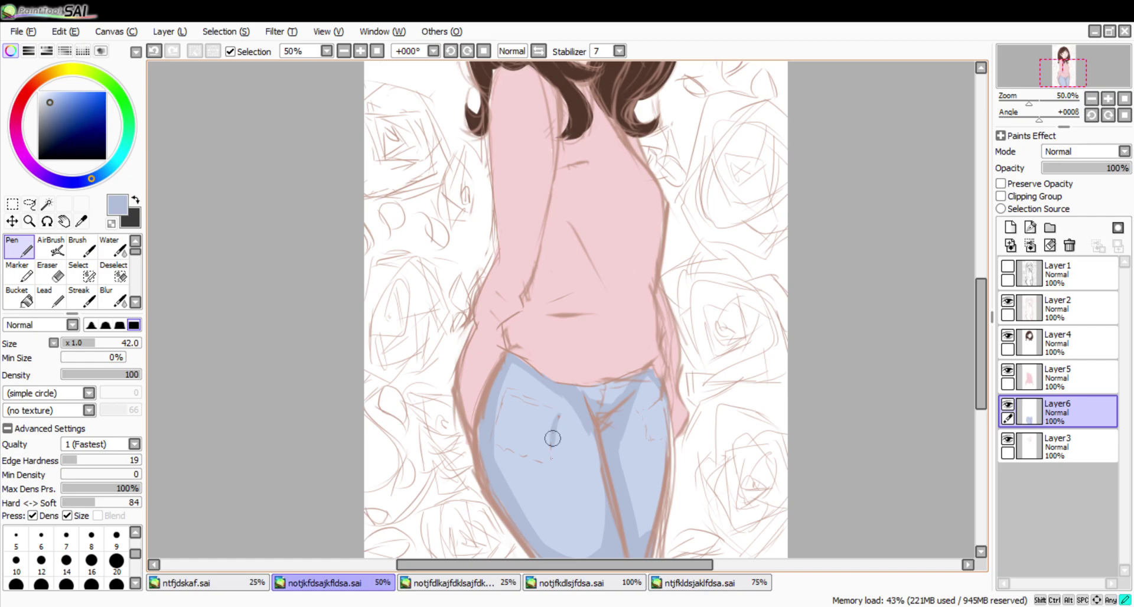
pyautogui.moveTo(644, 416)
pyautogui.mouseDown()
pyautogui.moveTo(648, 440)
pyautogui.moveTo(652, 406)
pyautogui.mouseUp()
pyautogui.moveTo(556, 440); pyautogui.dragTo(552, 457)
pyautogui.moveTo(528, 400); pyautogui.dragTo(563, 410)
pyautogui.moveTo(551, 463); pyautogui.dragTo(518, 454)
pyautogui.moveTo(500, 447); pyautogui.dragTo(519, 455)
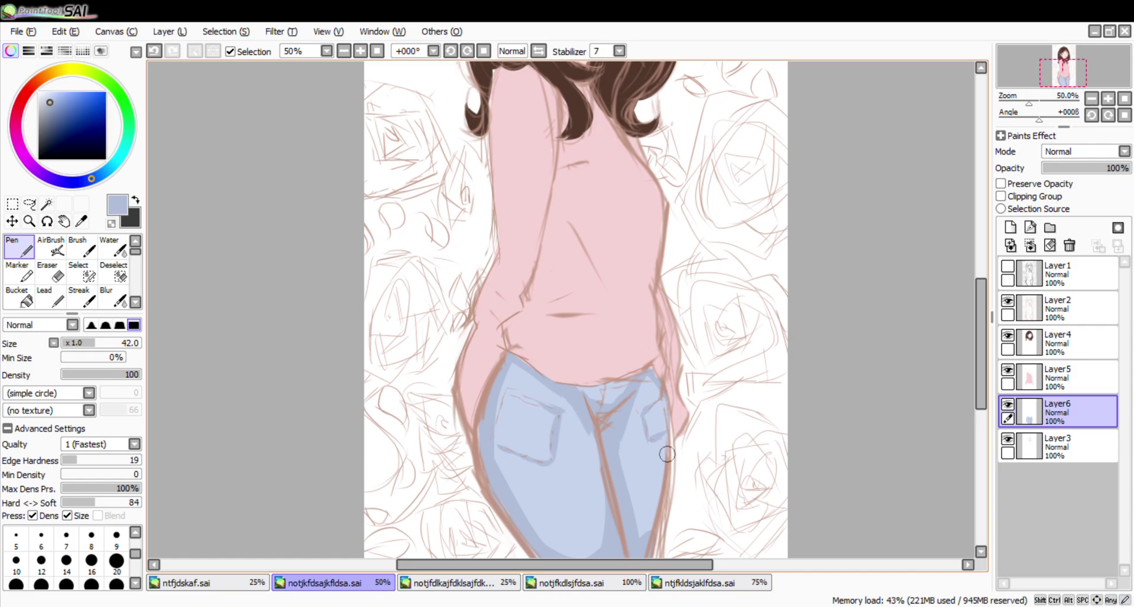
pyautogui.moveTo(657, 441); pyautogui.dragTo(659, 444)
pyautogui.scroll(-3, 658, 433)
pyautogui.scroll(5, 644, 324)
pyautogui.scroll(-3, 644, 323)
# Switch to Layer5 and choose a darker dusty pink for the sweater, trying it out under the bust.
pyautogui.click(1058, 382)
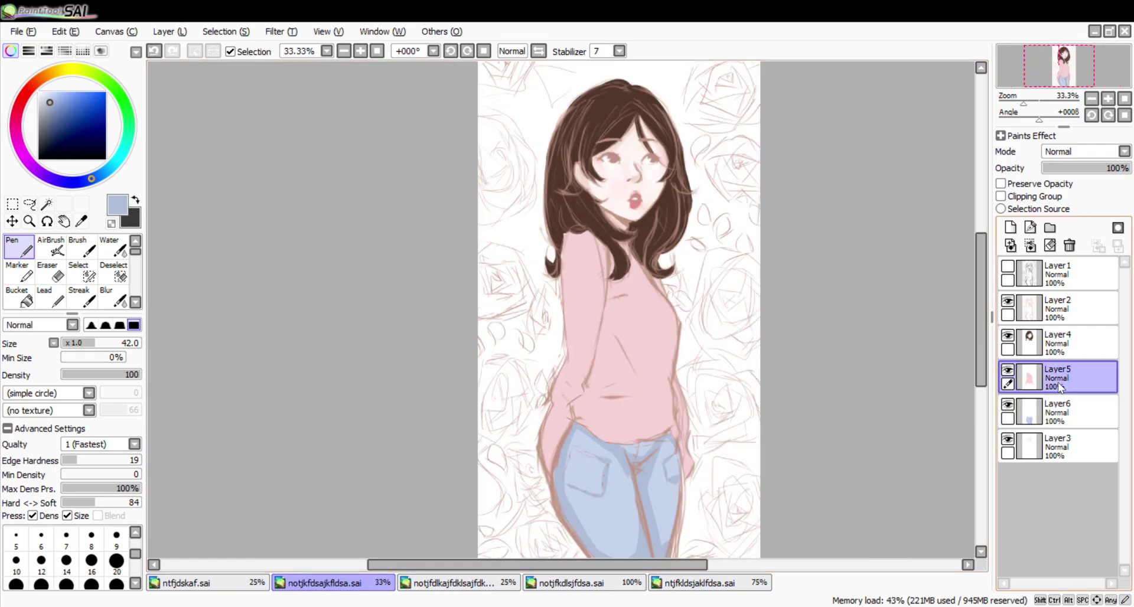
pyautogui.click(18, 114)
pyautogui.click(22, 98)
pyautogui.click(52, 103)
pyautogui.moveTo(626, 344)
pyautogui.mouseDown()
pyautogui.moveTo(658, 365)
pyautogui.moveTo(663, 337)
pyautogui.moveTo(632, 332)
pyautogui.mouseUp()
pyautogui.hotkey('ctrl', 'z')
pyautogui.hotkey('ctrl', 'z')
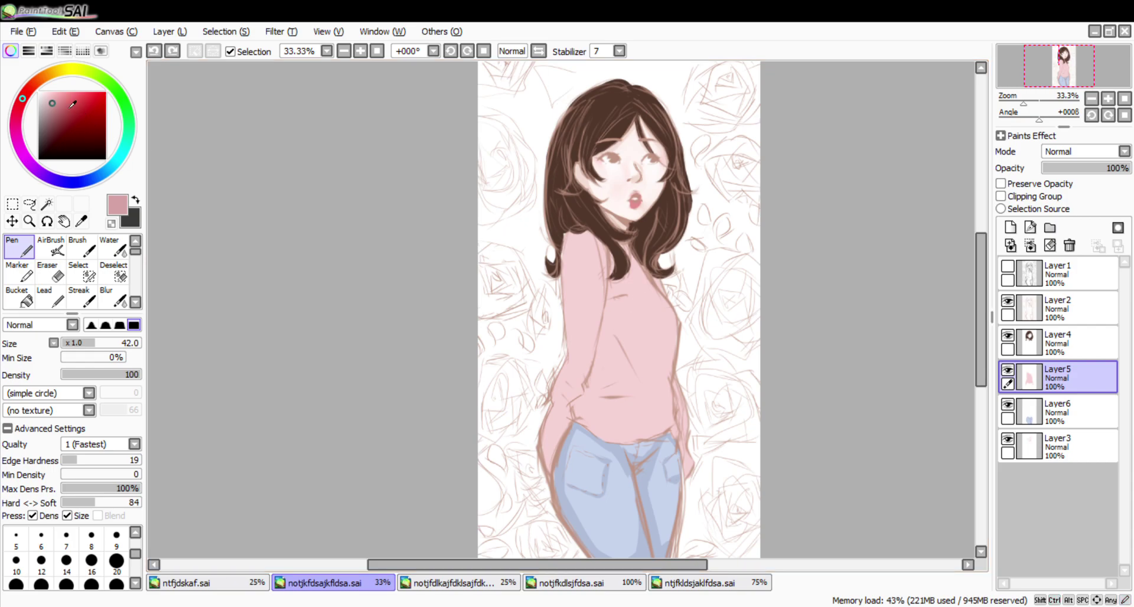
# Try lighter and greyer pinks for the sweater shadow under the bust.
pyautogui.click(49, 99)
pyautogui.moveTo(630, 332)
pyautogui.mouseDown()
pyautogui.moveTo(666, 362)
pyautogui.moveTo(644, 333)
pyautogui.mouseUp()
pyautogui.hotkey('ctrl', 'z')
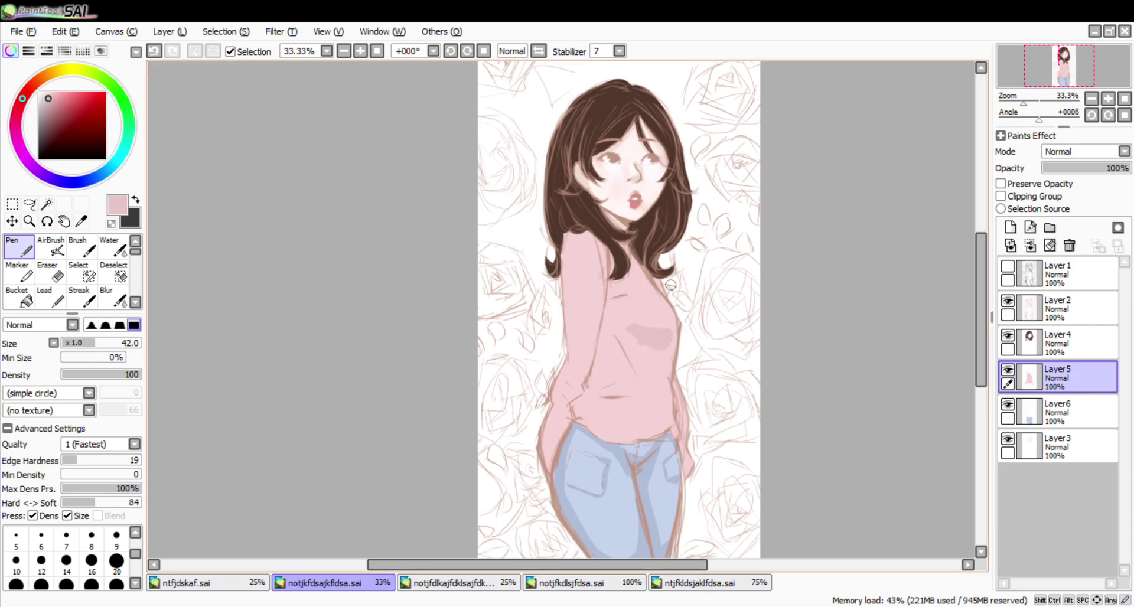
pyautogui.hotkey('ctrl', 'z')
pyautogui.click(52, 107)
pyautogui.click(56, 96)
pyautogui.moveTo(628, 341)
pyautogui.mouseDown()
pyautogui.moveTo(672, 355)
pyautogui.moveTo(657, 331)
pyautogui.moveTo(627, 324)
pyautogui.moveTo(657, 338)
pyautogui.moveTo(671, 324)
pyautogui.moveTo(629, 324)
pyautogui.moveTo(657, 328)
pyautogui.mouseUp()
pyautogui.hotkey('ctrl', 'z')
pyautogui.hotkey('ctrl', 'z')
pyautogui.click(49, 104)
pyautogui.hotkey('ctrl', 'z')
pyautogui.hotkey('ctrl', 'z')
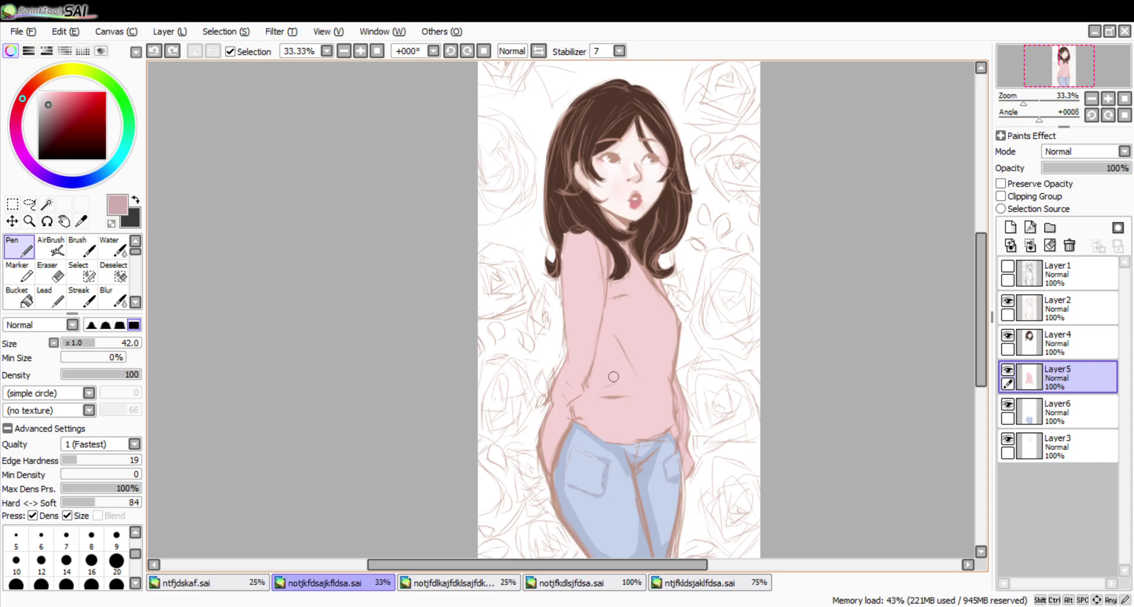
# Try test strokes of the shadow pink over the trousers and the sweater front.
pyautogui.moveTo(624, 486); pyautogui.dragTo(611, 519)
pyautogui.hotkey('ctrl', 'z')
pyautogui.moveTo(637, 357); pyautogui.dragTo(666, 349)
pyautogui.hotkey('ctrl', 'z')
pyautogui.moveTo(605, 493); pyautogui.dragTo(617, 474)
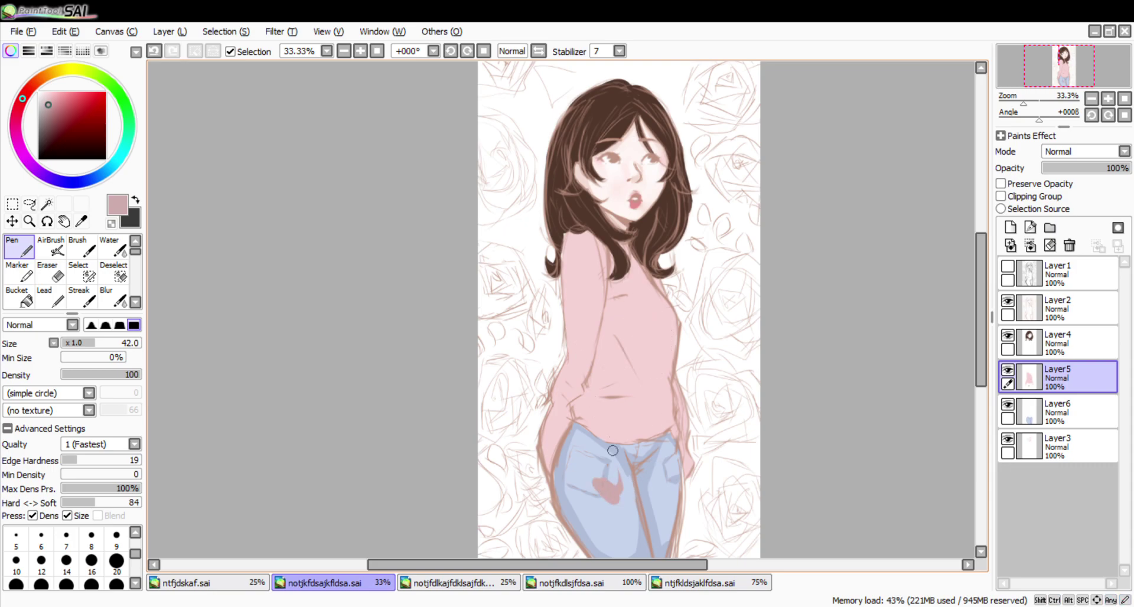
pyautogui.hotkey('ctrl', 'z')
pyautogui.moveTo(645, 377)
pyautogui.mouseDown()
pyautogui.moveTo(651, 343)
pyautogui.moveTo(632, 345)
pyautogui.moveTo(645, 348)
pyautogui.mouseUp()
pyautogui.hotkey('ctrl', 'z')
pyautogui.hotkey('ctrl', 'z')
pyautogui.hotkey('ctrl', 'z')
# Paint a dusty pink shadow under the bust of the sweater on Layer5, retrying strokes.
pyautogui.moveTo(650, 345)
pyautogui.mouseDown()
pyautogui.moveTo(626, 338)
pyautogui.moveTo(664, 349)
pyautogui.mouseUp()
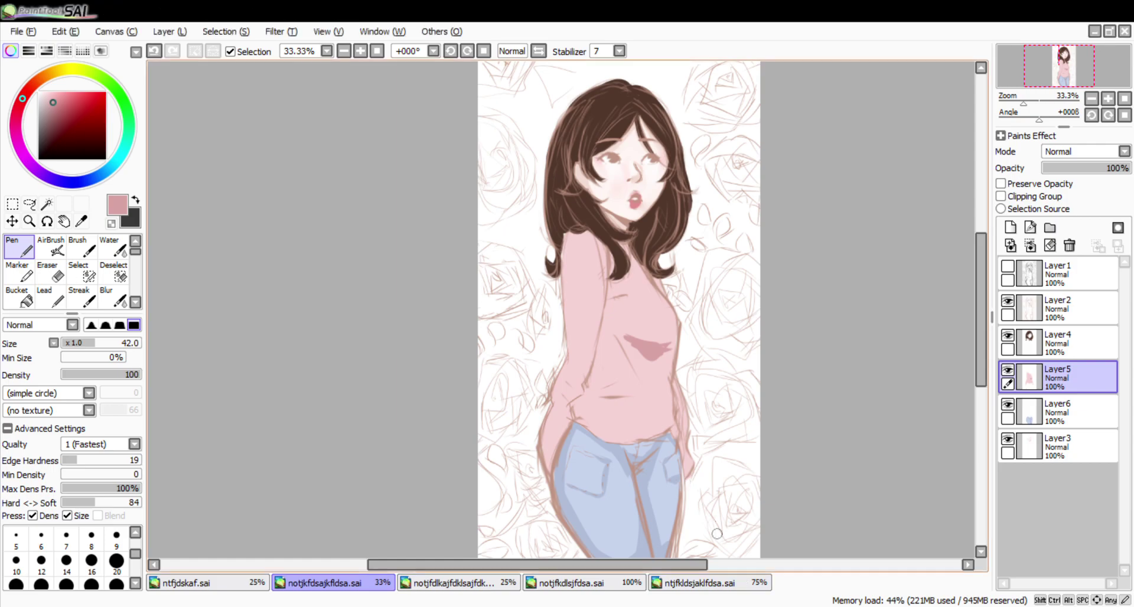
pyautogui.scroll(1, 731, 329)
pyautogui.scroll(-2, 627, 319)
pyautogui.scroll(1, 627, 319)
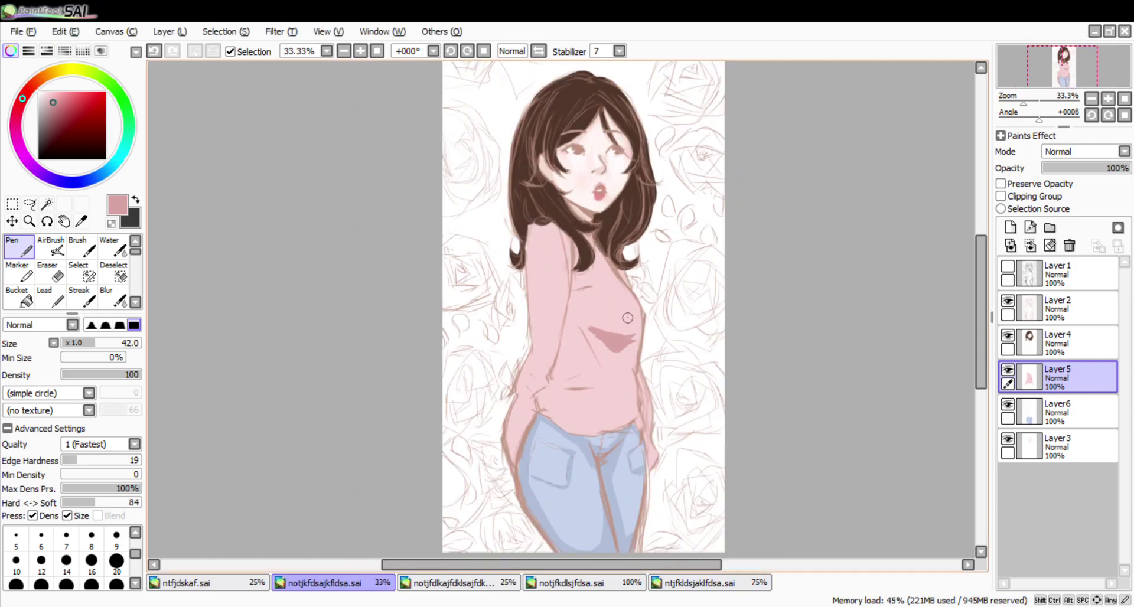
pyautogui.moveTo(587, 325)
pyautogui.mouseDown()
pyautogui.moveTo(617, 352)
pyautogui.moveTo(634, 337)
pyautogui.moveTo(631, 346)
pyautogui.mouseUp()
pyautogui.hotkey('ctrl', 'z')
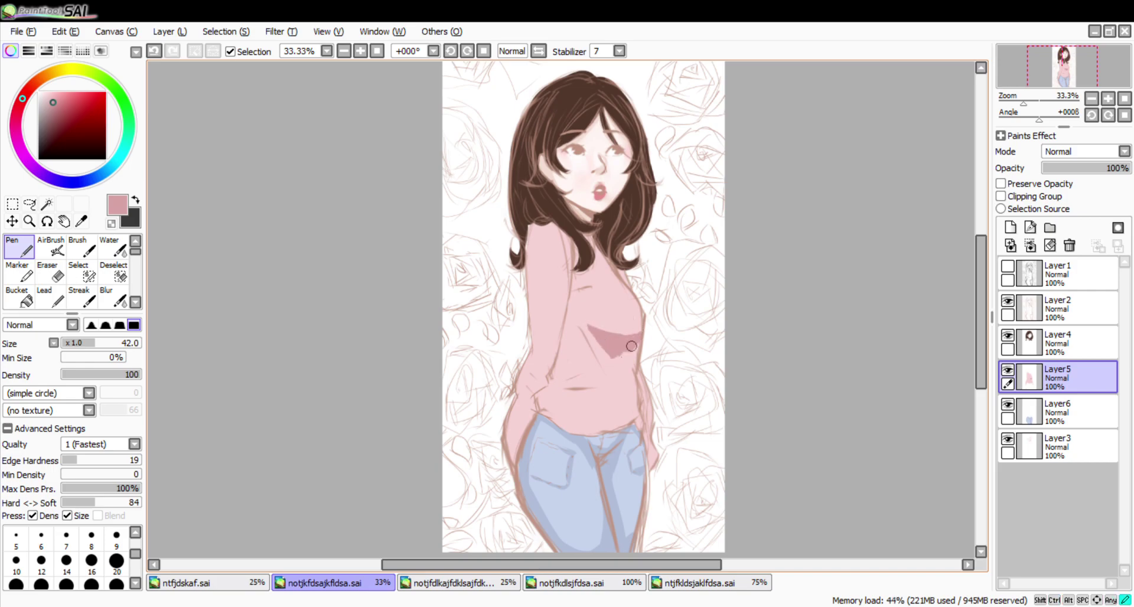
pyautogui.hotkey('ctrl', 'z')
# Mirror the canvas view and extend the bust shadow down the front side of the sweater's torso.
pyautogui.click(538, 51)
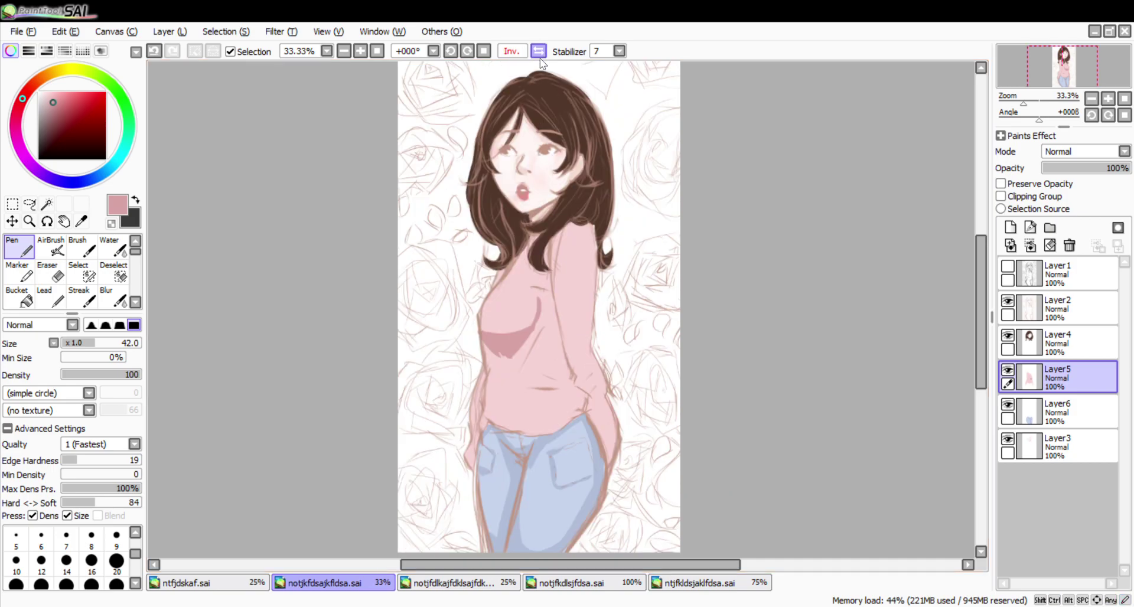
pyautogui.hotkey('ctrl', 'z')
pyautogui.moveTo(495, 326)
pyautogui.mouseDown()
pyautogui.moveTo(521, 325)
pyautogui.moveTo(499, 327)
pyautogui.moveTo(509, 331)
pyautogui.mouseUp()
pyautogui.hotkey('ctrl', 'z')
pyautogui.moveTo(492, 354)
pyautogui.mouseDown()
pyautogui.moveTo(499, 396)
pyautogui.moveTo(517, 339)
pyautogui.moveTo(501, 406)
pyautogui.moveTo(493, 369)
pyautogui.moveTo(557, 386)
pyautogui.mouseUp()
pyautogui.hotkey('ctrl', 'z')
pyautogui.hotkey('ctrl', 'z')
# Shade the sweater beside the near arm and at the waist folds, and return to the unmirrored view.
pyautogui.moveTo(559, 324)
pyautogui.mouseDown()
pyautogui.moveTo(534, 371)
pyautogui.moveTo(569, 367)
pyautogui.moveTo(543, 358)
pyautogui.mouseUp()
pyautogui.hotkey('ctrl', 'z')
pyautogui.moveTo(555, 355)
pyautogui.mouseDown()
pyautogui.moveTo(526, 369)
pyautogui.moveTo(560, 353)
pyautogui.moveTo(569, 378)
pyautogui.moveTo(543, 383)
pyautogui.moveTo(571, 385)
pyautogui.mouseUp()
pyautogui.hotkey('ctrl', 'z')
pyautogui.moveTo(571, 385); pyautogui.dragTo(557, 386)
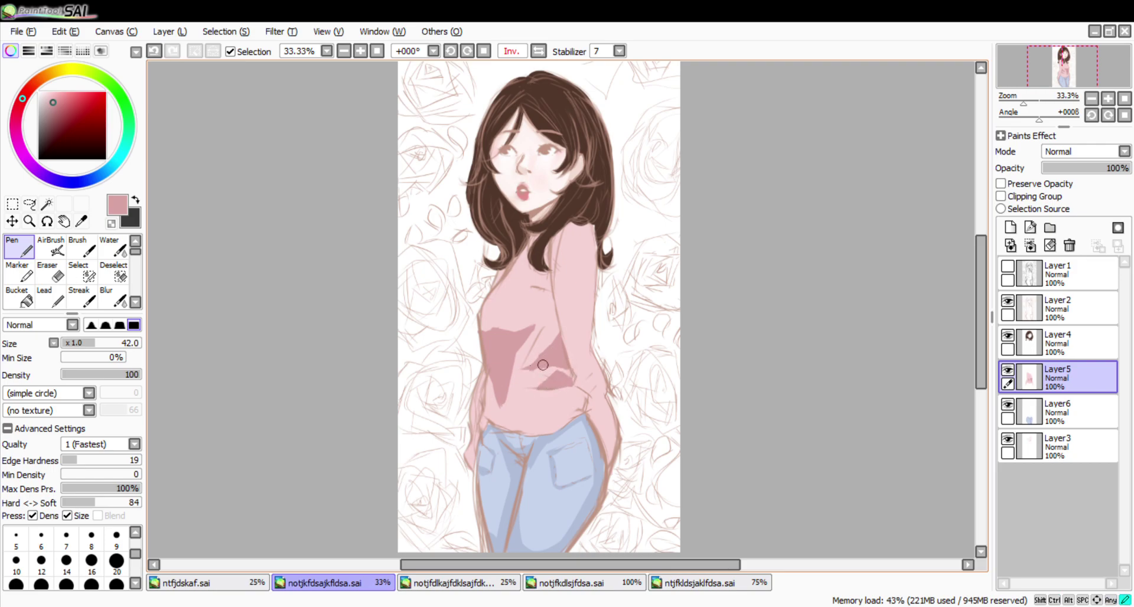
pyautogui.hotkey('ctrl', 'z')
pyautogui.moveTo(558, 326); pyautogui.dragTo(533, 363)
pyautogui.moveTo(573, 404)
pyautogui.mouseDown()
pyautogui.moveTo(558, 422)
pyautogui.moveTo(568, 410)
pyautogui.moveTo(558, 281)
pyautogui.mouseUp()
pyautogui.hotkey('ctrl', 'z')
pyautogui.hotkey('ctrl', 'z')
pyautogui.click(541, 51)
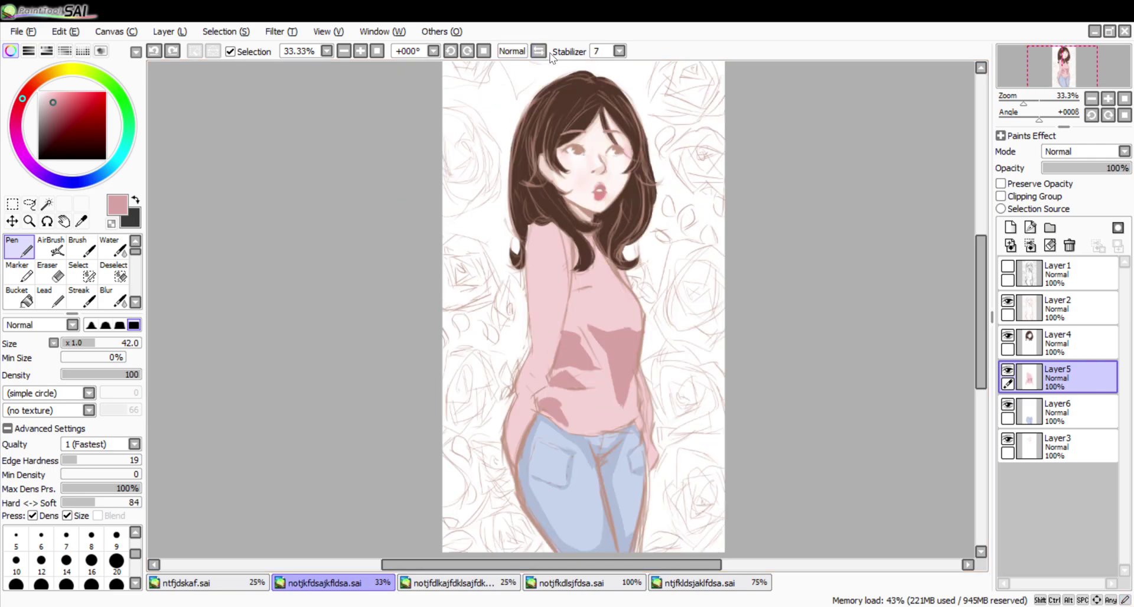
# Paint a dusty pink fold shadow on the front of the sweater just above the hem, retrying strokes.
pyautogui.moveTo(630, 422)
pyautogui.mouseDown()
pyautogui.moveTo(589, 419)
pyautogui.moveTo(634, 411)
pyautogui.moveTo(617, 416)
pyautogui.moveTo(600, 398)
pyautogui.moveTo(620, 418)
pyautogui.mouseUp()
pyautogui.hotkey('ctrl', 'z')
pyautogui.moveTo(598, 406); pyautogui.dragTo(579, 398)
pyautogui.hotkey('ctrl', 'z')
pyautogui.hotkey('ctrl', 'z')
pyautogui.moveTo(580, 412); pyautogui.dragTo(595, 402)
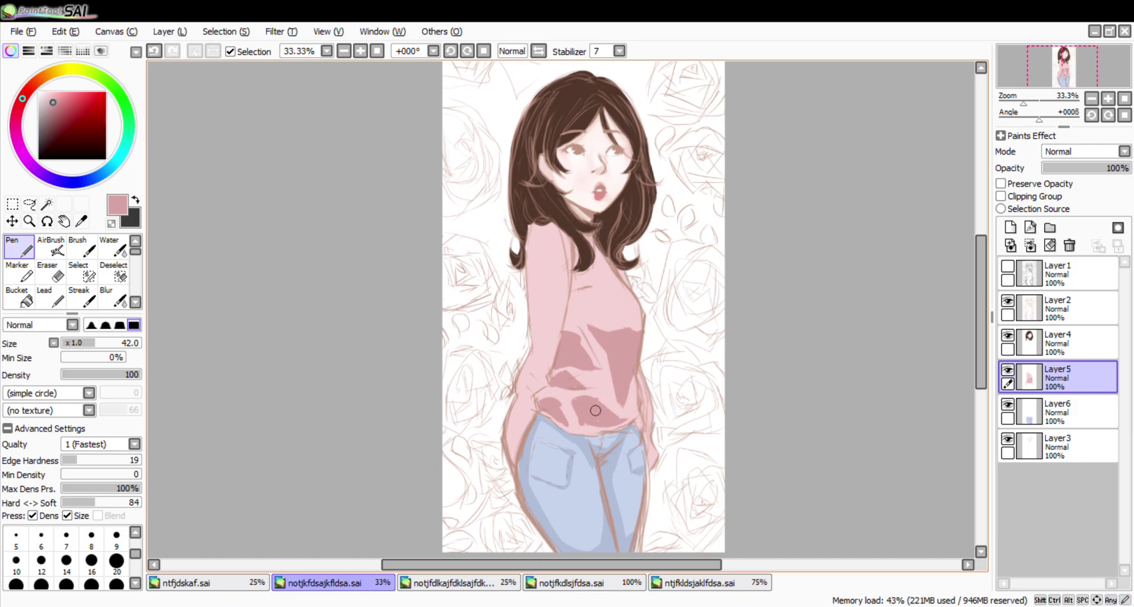
# Join the sweater shadows across the midriff between the near arm and the front side.
pyautogui.moveTo(613, 331); pyautogui.dragTo(590, 264)
pyautogui.hotkey('ctrl', 'z')
pyautogui.moveTo(593, 376); pyautogui.dragTo(611, 404)
pyautogui.hotkey('ctrl', 'z')
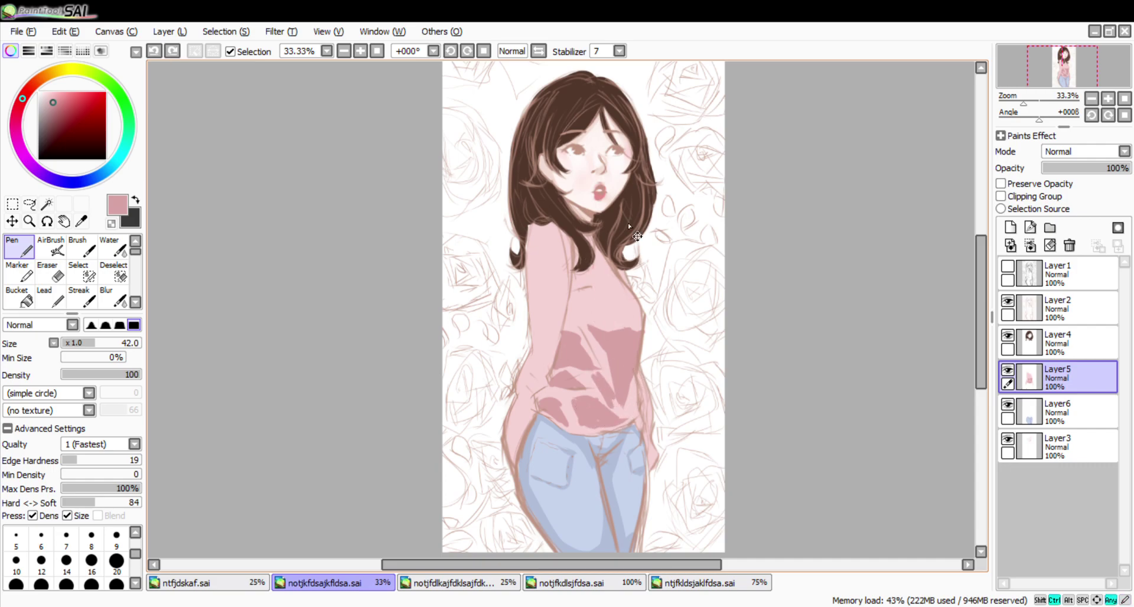
pyautogui.moveTo(582, 342)
pyautogui.mouseDown()
pyautogui.moveTo(628, 395)
pyautogui.moveTo(633, 374)
pyautogui.moveTo(569, 331)
pyautogui.moveTo(609, 373)
pyautogui.mouseUp()
pyautogui.hotkey('ctrl', 'z')
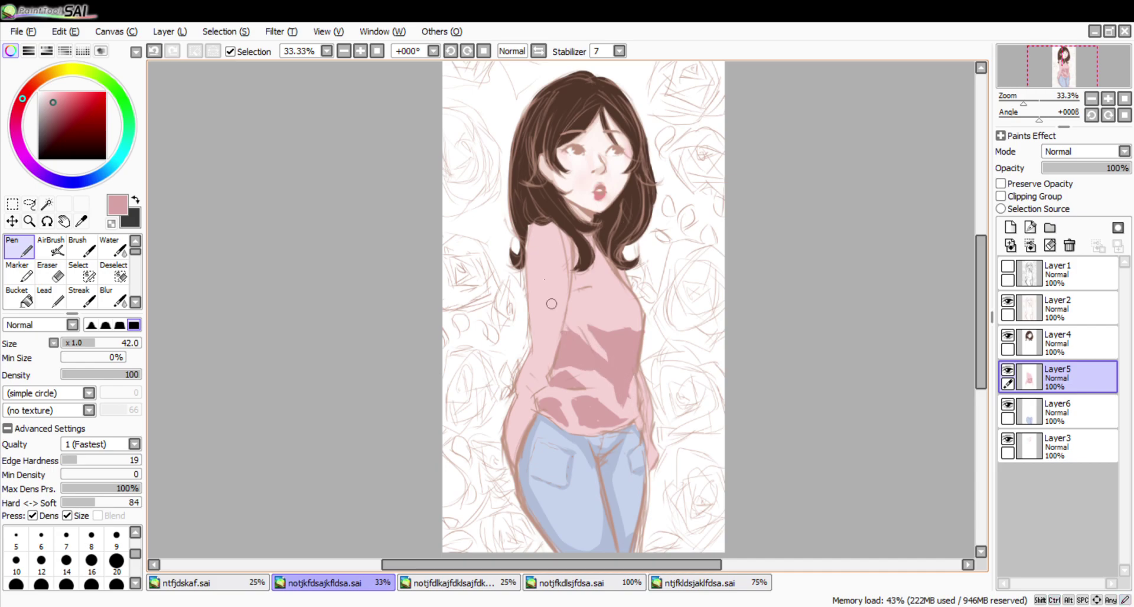
# Mirror the view, add a small shadow on the upper chest beside the near arm, and restore the normal view.
pyautogui.click(539, 52)
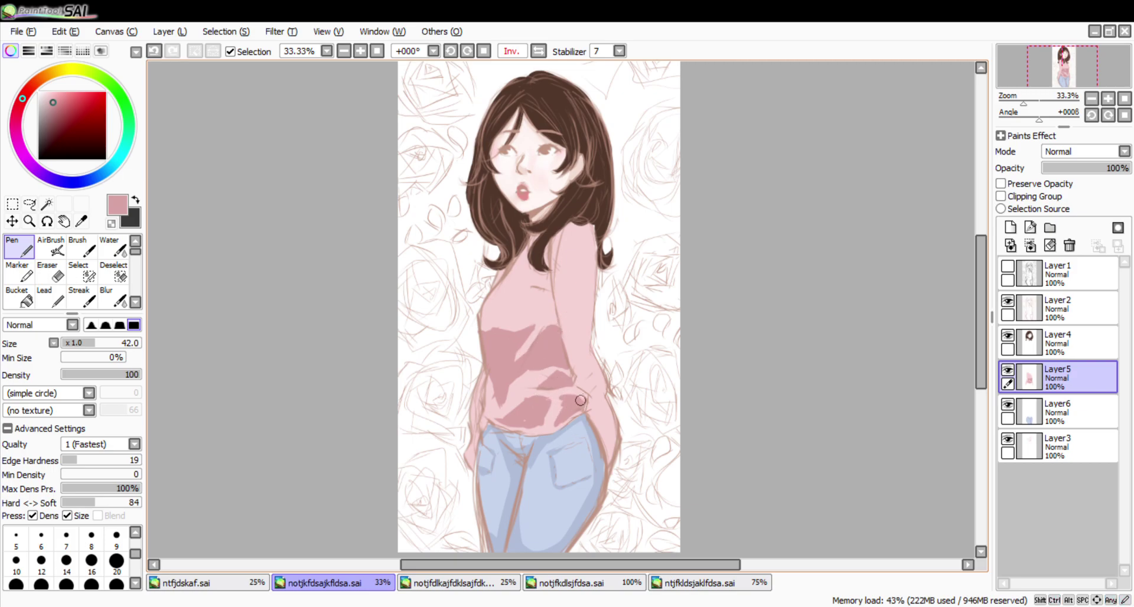
pyautogui.moveTo(624, 407); pyautogui.dragTo(561, 248)
pyautogui.hotkey('ctrl', 'z')
pyautogui.moveTo(598, 380); pyautogui.dragTo(592, 394)
pyautogui.hotkey('ctrl', 'z')
pyautogui.hotkey('ctrl', 'z')
pyautogui.hotkey('ctrl', 'z')
pyautogui.moveTo(543, 287); pyautogui.dragTo(542, 289)
pyautogui.press('h')
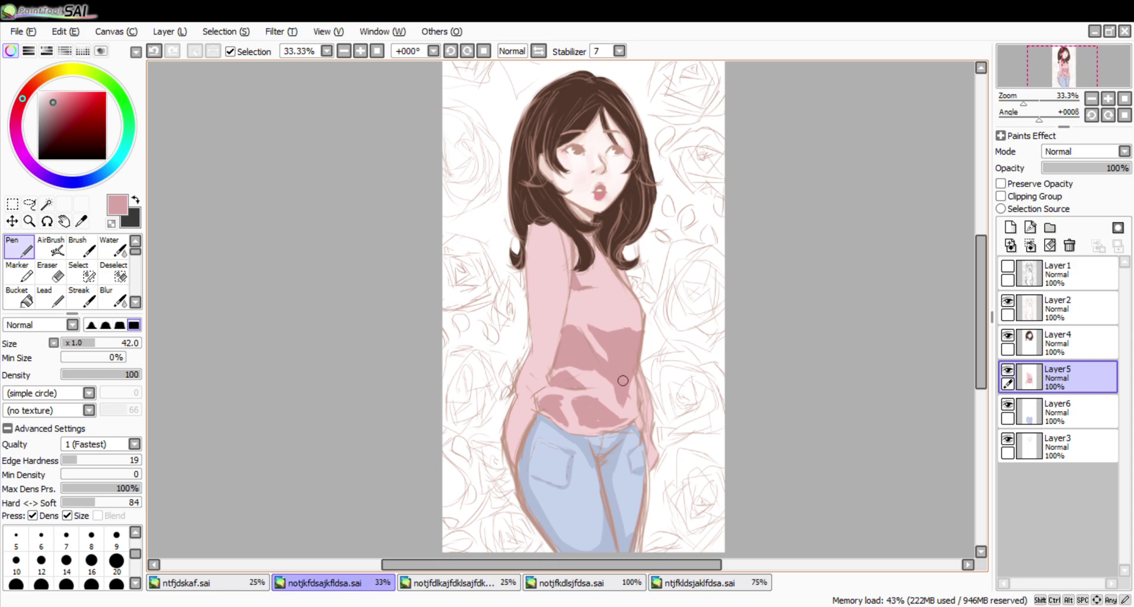
# Sample the sweater's pale pink and paint over the fold shadow on the front above the hem.
pyautogui.moveTo(636, 396)
pyautogui.mouseDown()
pyautogui.moveTo(623, 418)
pyautogui.moveTo(572, 406)
pyautogui.moveTo(591, 424)
pyautogui.moveTo(611, 420)
pyautogui.mouseUp()
pyautogui.hotkey('ctrl', 'z')
pyautogui.keyDown('alt'); pyautogui.click(608, 399); pyautogui.keyUp('alt')
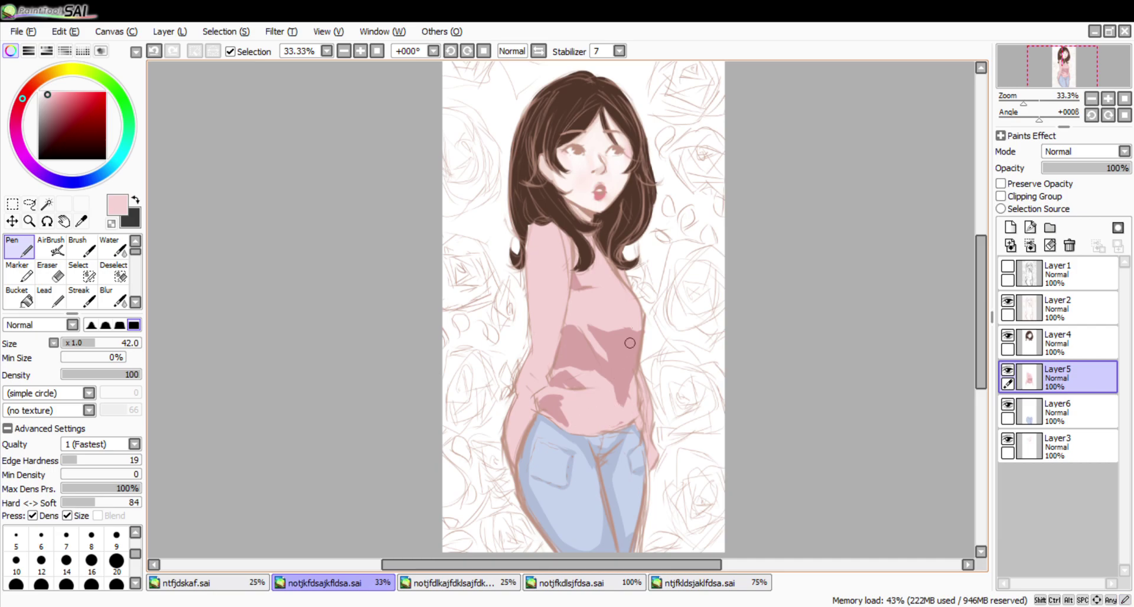
pyautogui.moveTo(630, 317); pyautogui.dragTo(588, 326)
pyautogui.hotkey('ctrl', 'z')
# Resample the dusty pink and fill out the midriff shadow beside the near arm, retrying strokes near the hem.
pyautogui.keyDown('alt'); pyautogui.click(564, 376); pyautogui.keyUp('alt')
pyautogui.moveTo(582, 365); pyautogui.dragTo(558, 375)
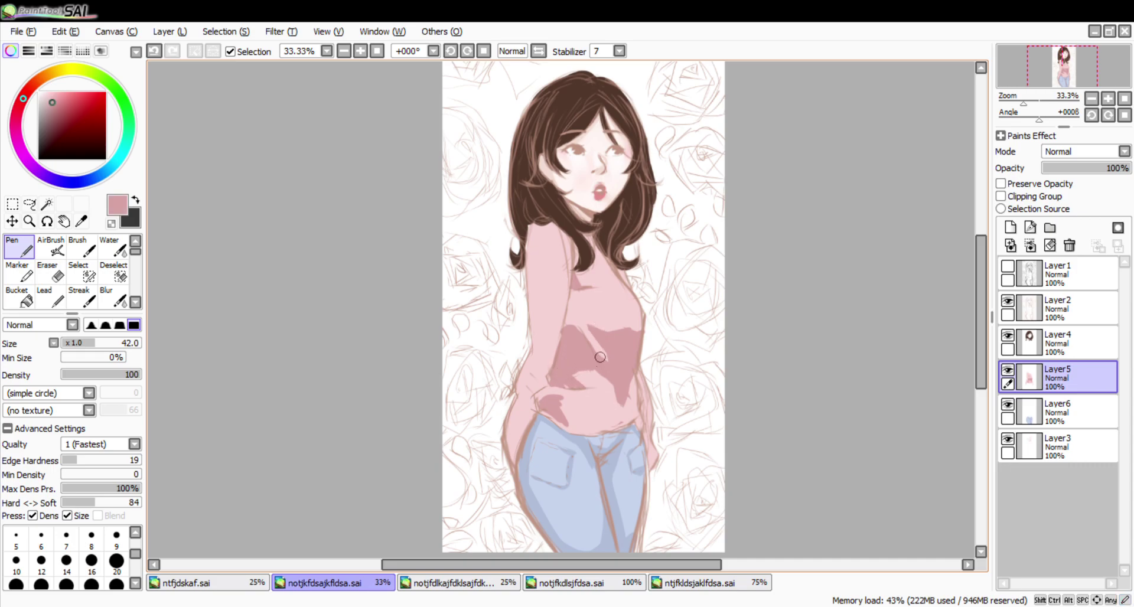
pyautogui.hotkey('ctrl', 'z')
pyautogui.moveTo(591, 408); pyautogui.dragTo(610, 415)
pyautogui.moveTo(582, 403); pyautogui.dragTo(609, 402)
pyautogui.hotkey('ctrl', 'z')
pyautogui.hotkey('ctrl', 'z')
pyautogui.hotkey('ctrl', 'z')
# Try shading the upper part of the near sleeve in dusty pink.
pyautogui.moveTo(531, 352); pyautogui.dragTo(537, 253)
pyautogui.hotkey('ctrl', 'z')
pyautogui.moveTo(553, 300)
pyautogui.mouseDown()
pyautogui.moveTo(542, 268)
pyautogui.moveTo(553, 304)
pyautogui.mouseUp()
pyautogui.hotkey('ctrl', 'z')
pyautogui.hotkey('ctrl', 'z')
pyautogui.moveTo(565, 241); pyautogui.dragTo(572, 285)
pyautogui.hotkey('ctrl', 'z')
# Shade the near sleeve's forearm below the elbow in dusty pink, sampling colours and retrying strokes.
pyautogui.moveTo(555, 353)
pyautogui.mouseDown()
pyautogui.moveTo(522, 395)
pyautogui.moveTo(515, 384)
pyautogui.moveTo(528, 409)
pyautogui.moveTo(521, 438)
pyautogui.moveTo(521, 413)
pyautogui.moveTo(517, 420)
pyautogui.mouseUp()
pyautogui.hotkey('ctrl', 'z')
pyautogui.hotkey('ctrl', 'z')
pyautogui.rightClick(536, 358)
pyautogui.moveTo(522, 379); pyautogui.dragTo(518, 404)
pyautogui.hotkey('ctrl', 'z')
pyautogui.hotkey('ctrl', 'z')
pyautogui.keyDown('alt'); pyautogui.click(517, 420); pyautogui.keyUp('alt')
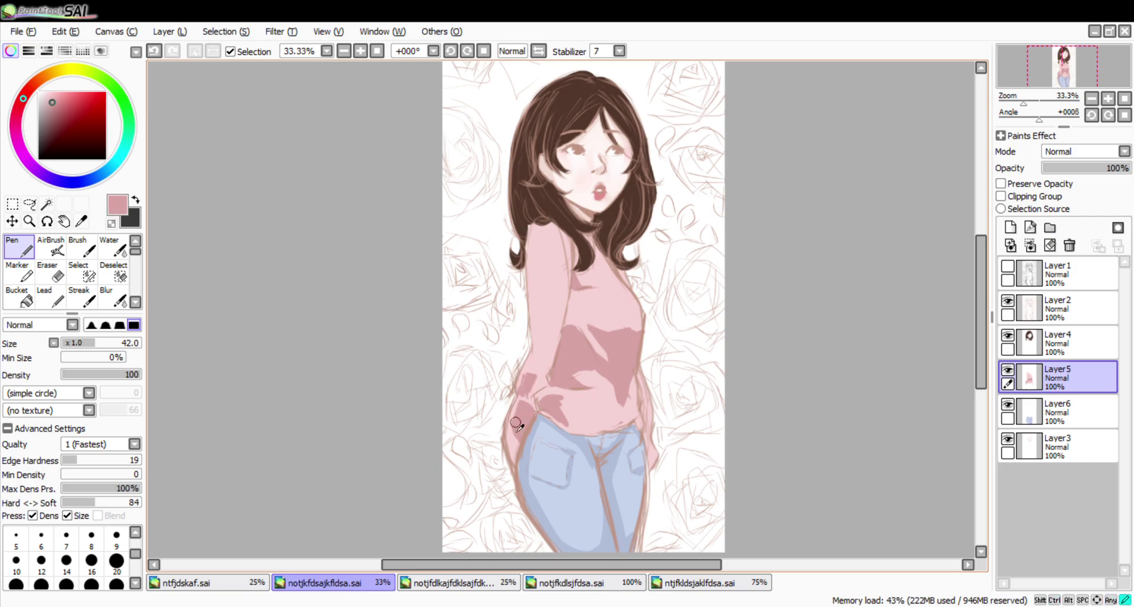
# Add a dusty pink fold shadow at the elbow of the near sleeve, retrying strokes.
pyautogui.moveTo(545, 366)
pyautogui.mouseDown()
pyautogui.moveTo(548, 354)
pyautogui.moveTo(539, 358)
pyautogui.mouseUp()
pyautogui.hotkey('ctrl', 'z')
pyautogui.moveTo(539, 366)
pyautogui.mouseDown()
pyautogui.moveTo(549, 356)
pyautogui.moveTo(535, 367)
pyautogui.mouseUp()
pyautogui.hotkey('ctrl', 'z')
pyautogui.hotkey('ctrl', 'z')
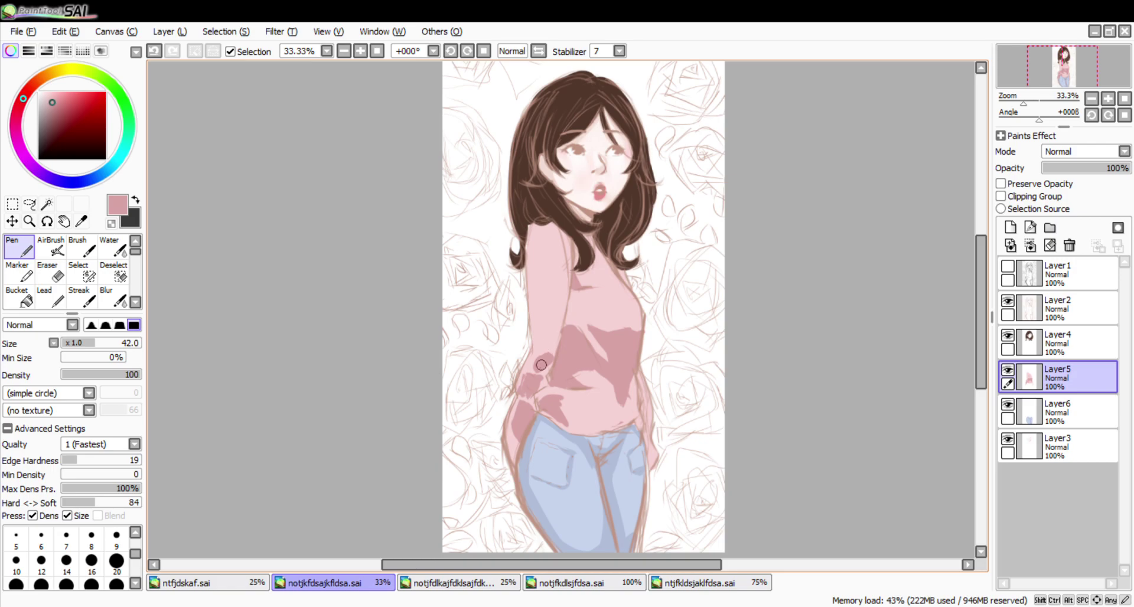
pyautogui.hotkey('ctrl', 'z')
# Shade the visible part of the far sleeve beside the hip in dusty pink and undo the stray background stroke.
pyautogui.moveTo(642, 386); pyautogui.dragTo(648, 410)
pyautogui.moveTo(644, 403); pyautogui.dragTo(651, 450)
pyautogui.hotkey('ctrl', 'z')
pyautogui.moveTo(698, 502); pyautogui.dragTo(693, 378)
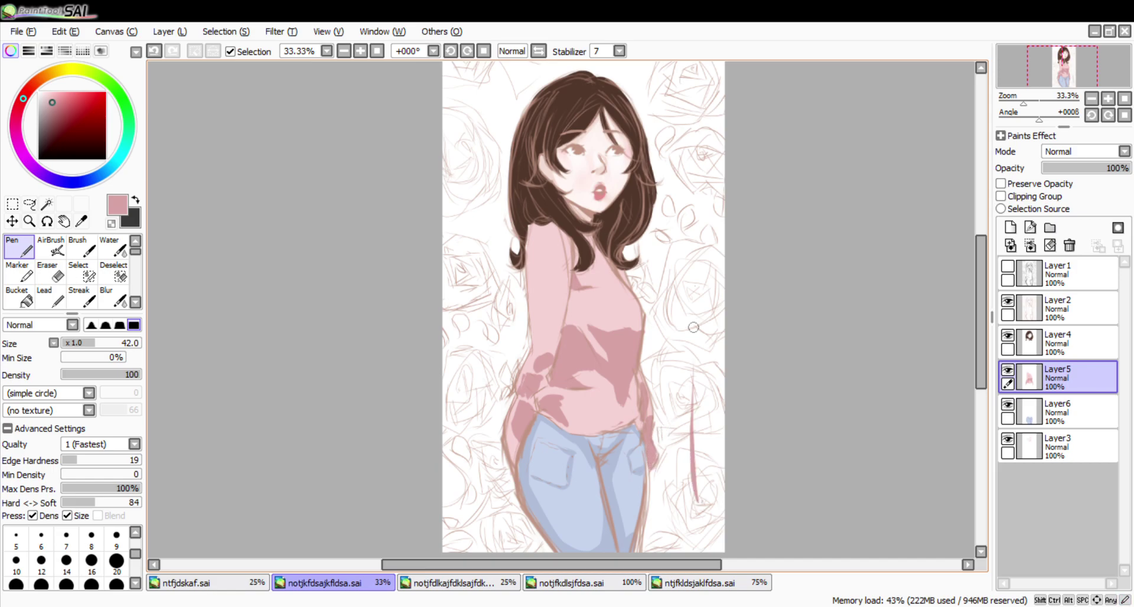
pyautogui.hotkey('ctrl', 'z')
# Examine the whole figure, the face and the hair around the shoulder at different magnifications.
pyautogui.scroll(-2, 641, 333)
pyautogui.scroll(6, 607, 230)
pyautogui.scroll(-4, 598, 229)
pyautogui.scroll(3, 596, 230)
pyautogui.scroll(-2, 628, 284)
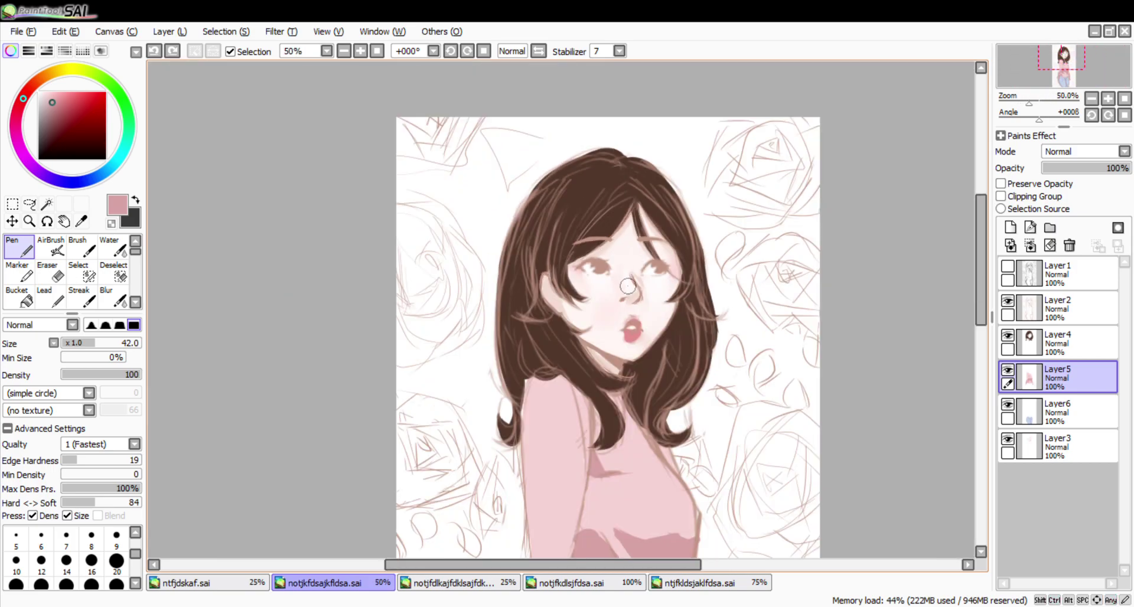
pyautogui.scroll(-2, 628, 284)
pyautogui.scroll(3, 628, 283)
pyautogui.scroll(-1, 603, 253)
pyautogui.scroll(-1, 587, 277)
pyautogui.scroll(2, 585, 248)
pyautogui.scroll(1, 588, 219)
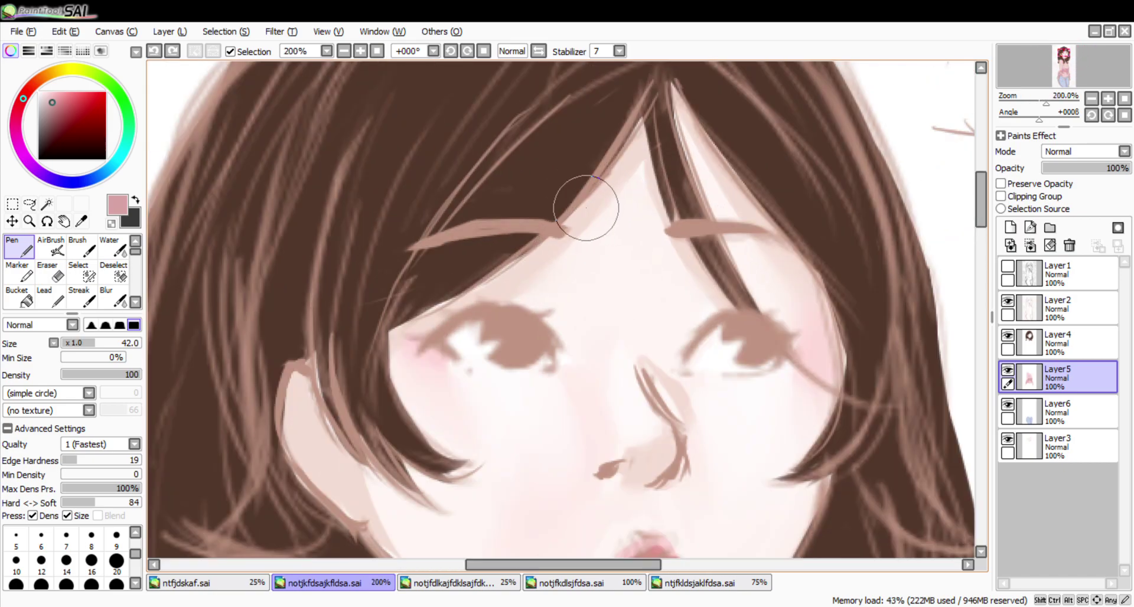
pyautogui.scroll(-2, 587, 208)
pyautogui.scroll(-4, 587, 208)
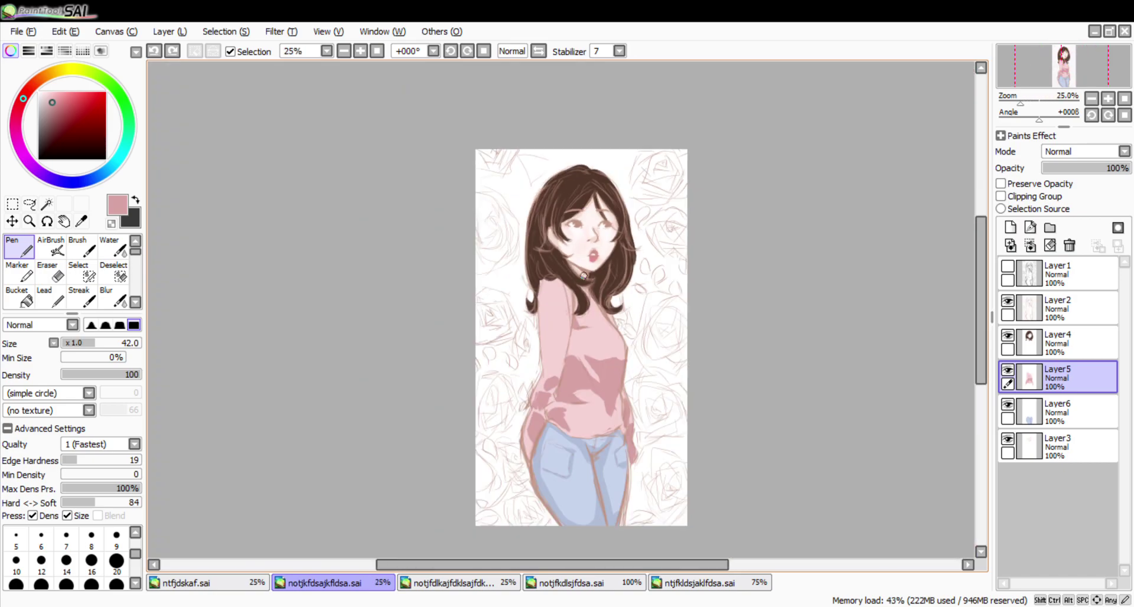
pyautogui.scroll(3, 591, 288)
pyautogui.scroll(1, 582, 196)
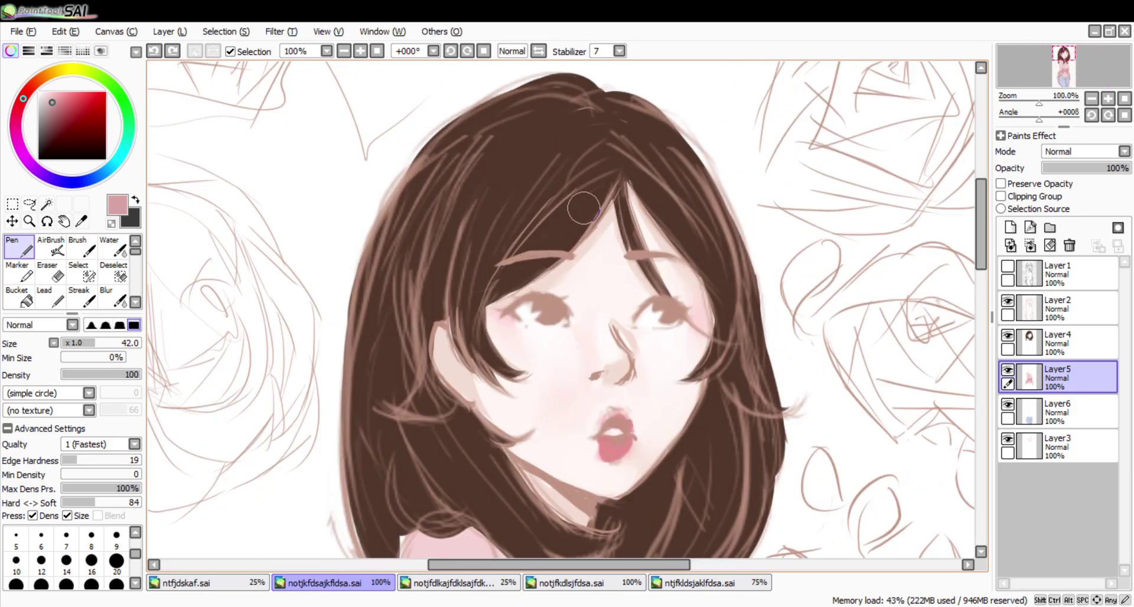
pyautogui.scroll(-5, 584, 208)
pyautogui.scroll(1, 593, 287)
pyautogui.scroll(5, 593, 317)
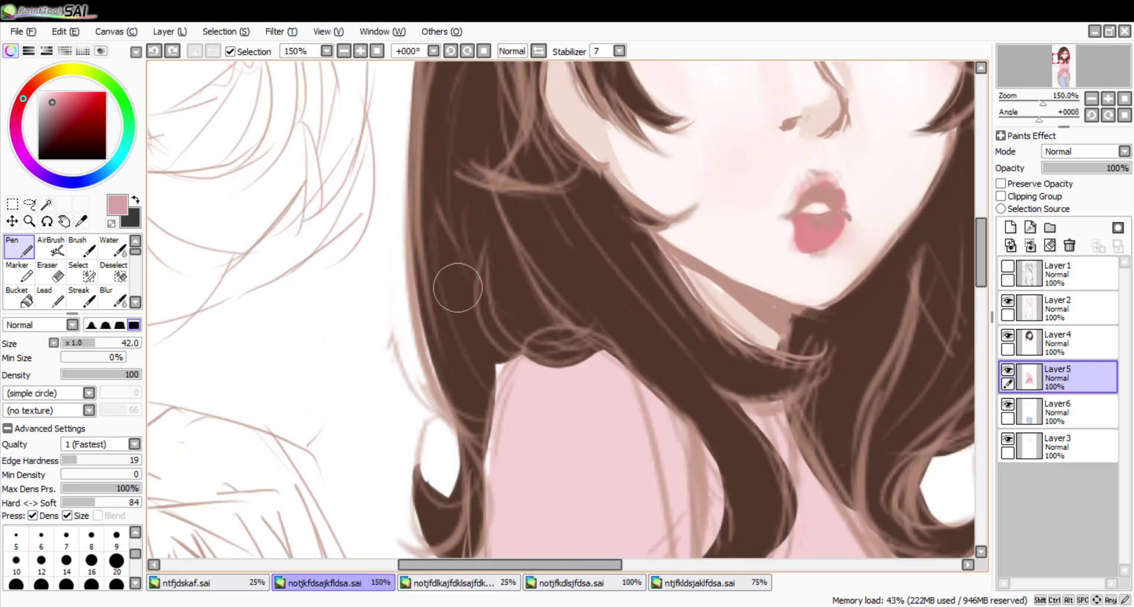
# Sample the dark brown of the hair and paint over the gap between hair and near shoulder on Layer4.
pyautogui.keyDown('alt'); pyautogui.click(457, 288); pyautogui.keyUp('alt')
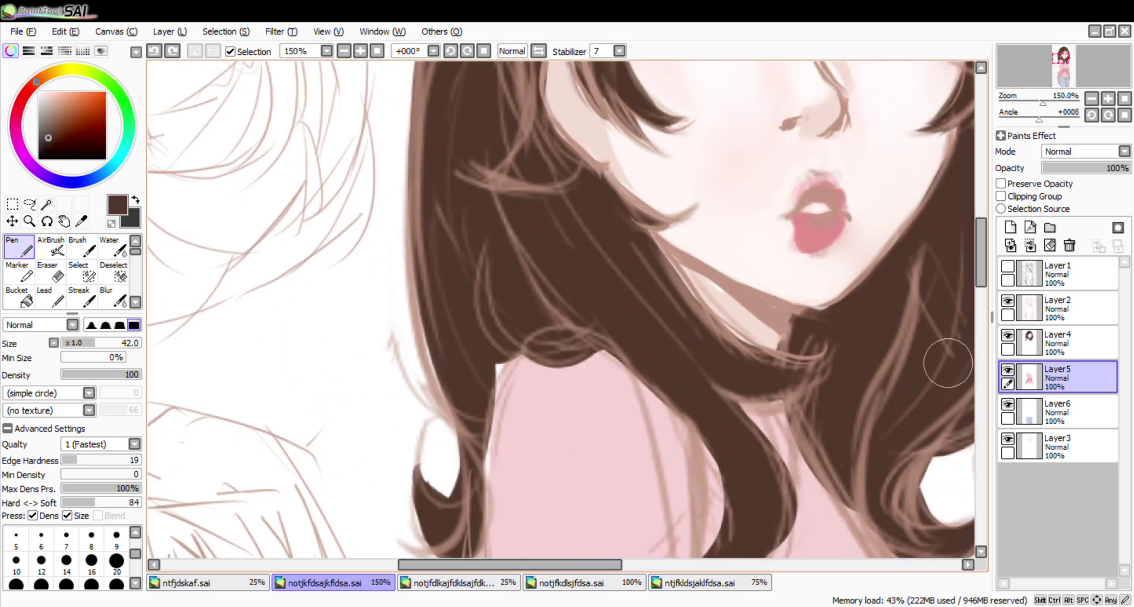
pyautogui.click(1064, 340)
pyautogui.moveTo(506, 359); pyautogui.dragTo(498, 381)
pyautogui.hotkey('ctrl', 'z')
pyautogui.moveTo(511, 343); pyautogui.dragTo(479, 460)
pyautogui.moveTo(498, 367); pyautogui.dragTo(473, 515)
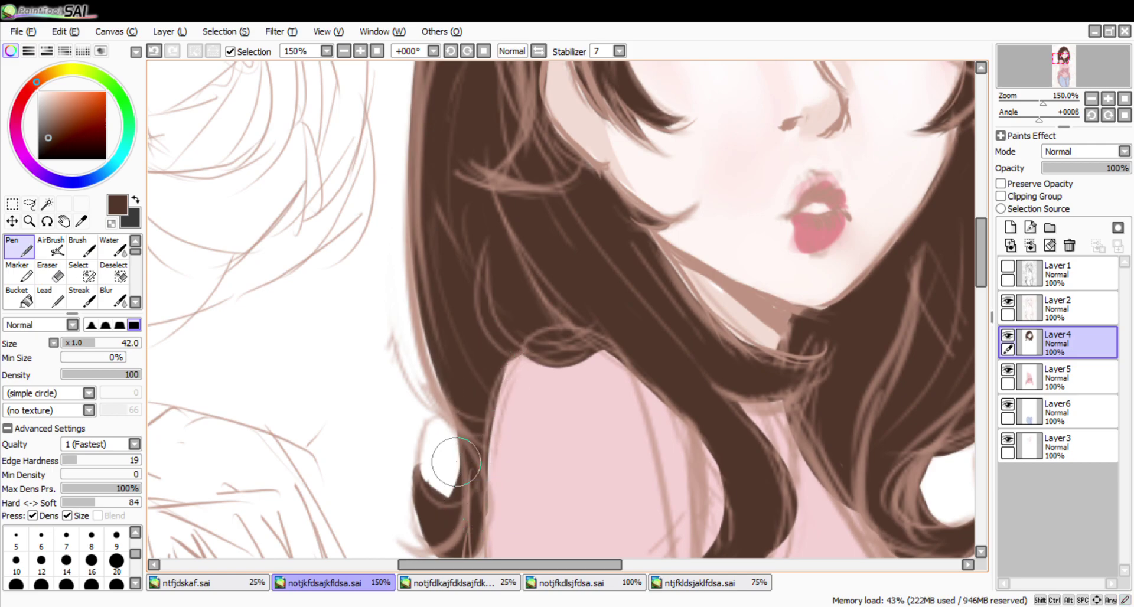
# Paint dark brown over the hair along the outer edge of the near shoulder on Layer4.
pyautogui.scroll(-4, 462, 441)
pyautogui.scroll(4, 548, 462)
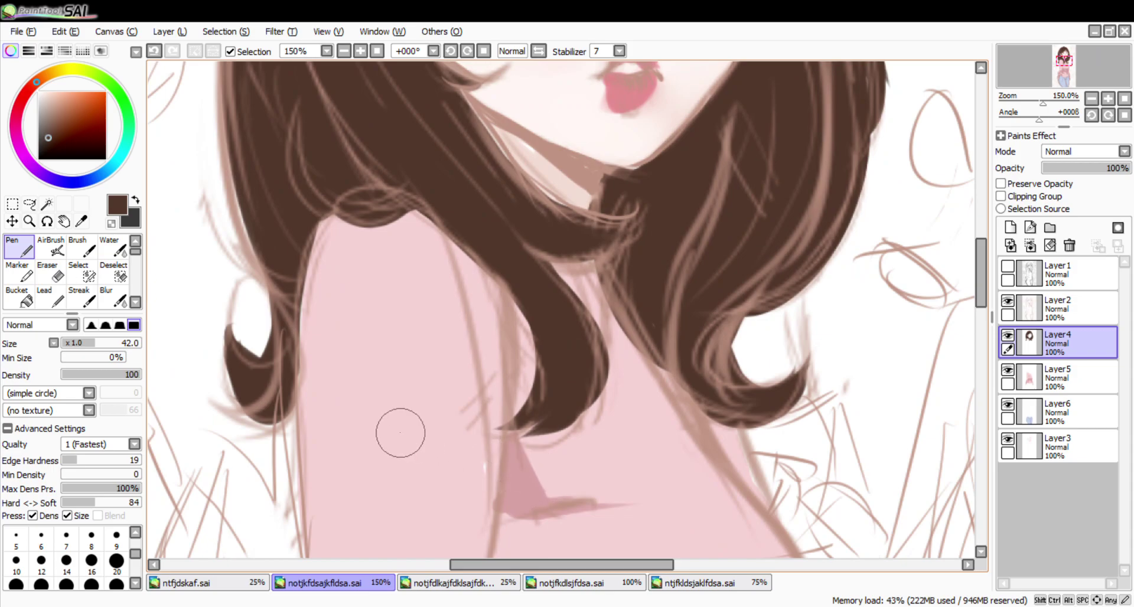
pyautogui.moveTo(347, 178)
pyautogui.mouseDown()
pyautogui.moveTo(289, 290)
pyautogui.moveTo(316, 265)
pyautogui.mouseUp()
pyautogui.moveTo(352, 207); pyautogui.dragTo(299, 290)
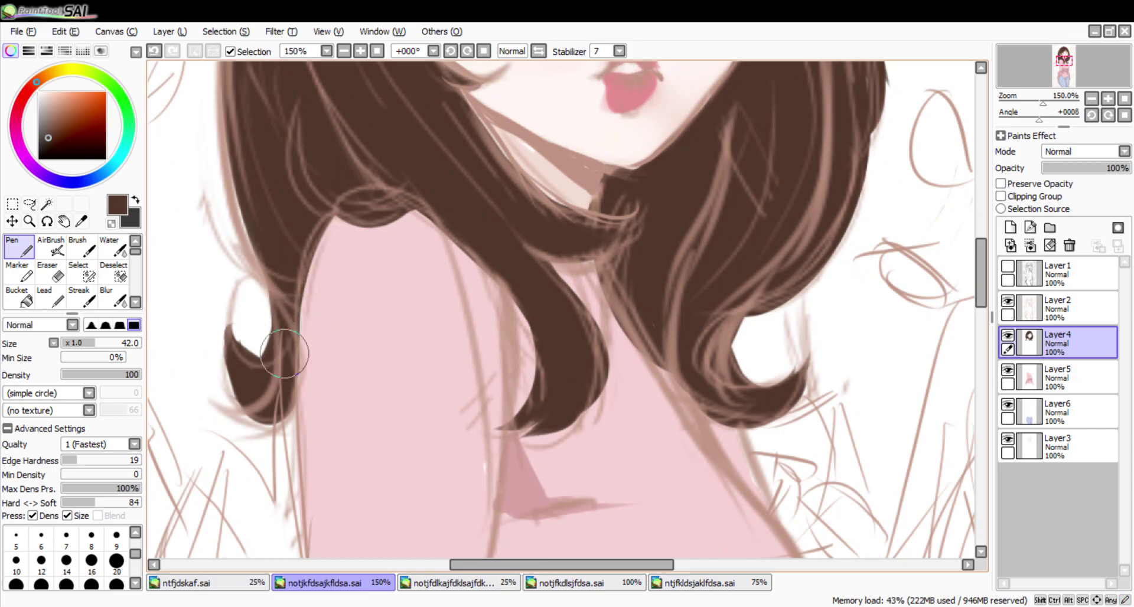
# Try filling the skin gap in the fringe beside the far eye in dark brown, compare with Layer2 hidden, and undo the stroke.
pyautogui.scroll(-4, 284, 353)
pyautogui.scroll(1, 345, 251)
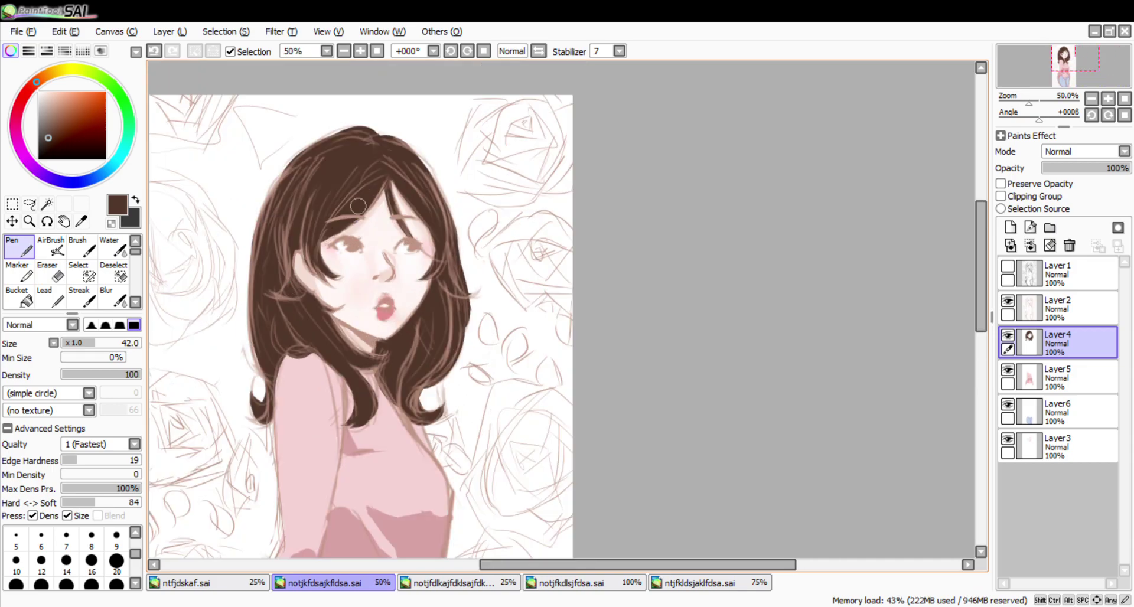
pyautogui.scroll(-1, 485, 270)
pyautogui.scroll(1, 487, 238)
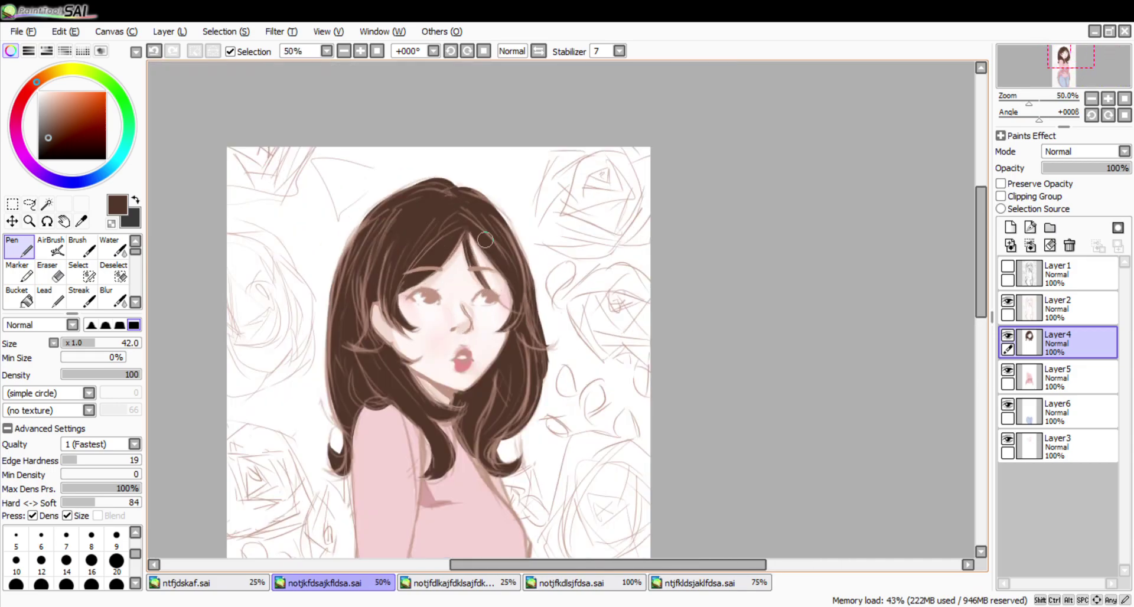
pyautogui.moveTo(471, 238); pyautogui.dragTo(518, 312)
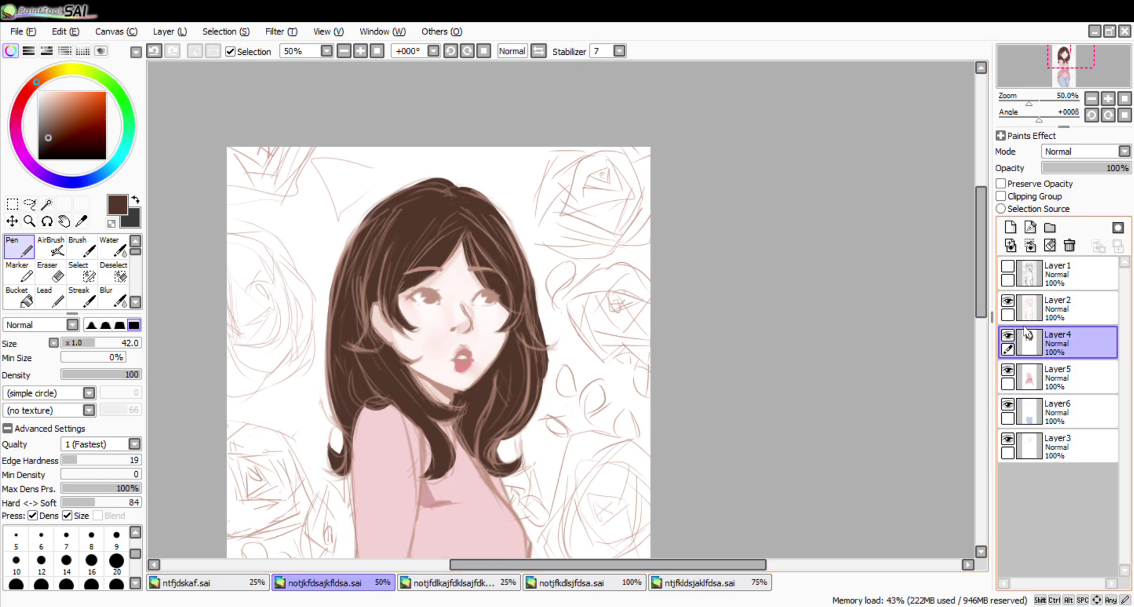
pyautogui.click(1009, 303)
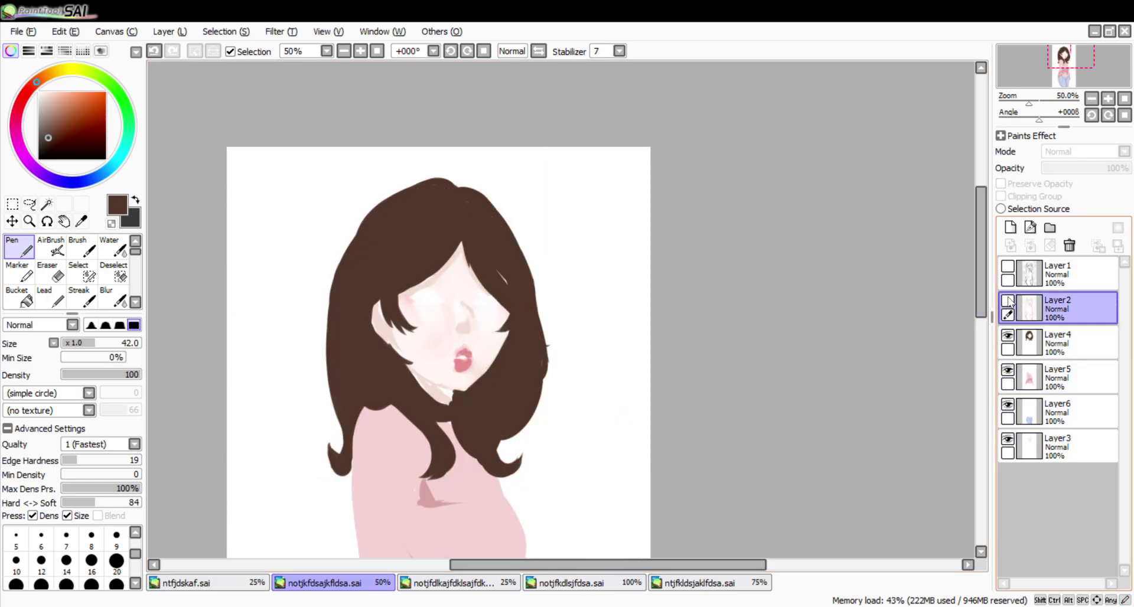
pyautogui.hotkey('ctrl', 'z')
pyautogui.click(1008, 303)
pyautogui.click(1011, 301)
pyautogui.click(1010, 302)
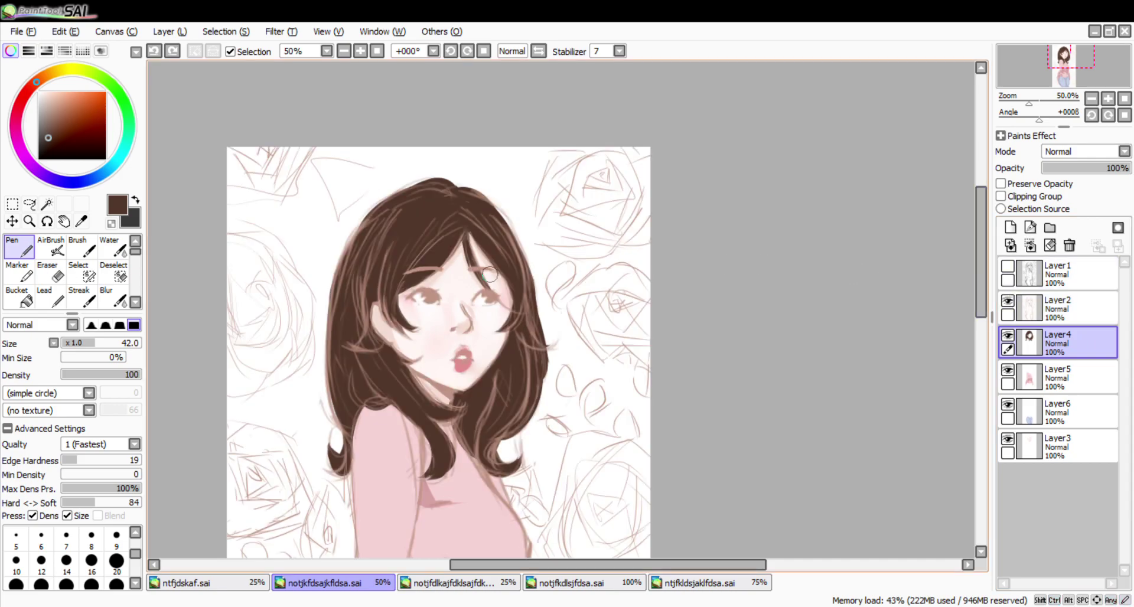
# Paint a dark brown fringe strand curving from the parting toward the far eye on Layer4, retrying the stroke.
pyautogui.moveTo(465, 225); pyautogui.dragTo(510, 308)
pyautogui.hotkey('ctrl', 'z')
pyautogui.hotkey('ctrl', 'z')
pyautogui.moveTo(466, 223); pyautogui.dragTo(502, 307)
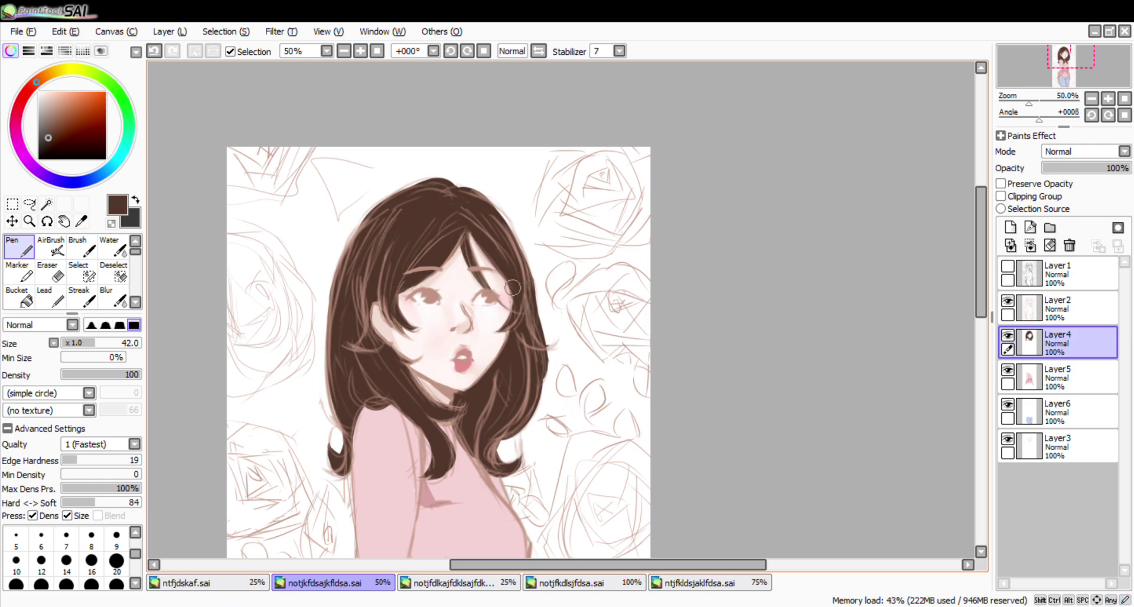
pyautogui.hotkey('ctrl', 'z')
pyautogui.hotkey('ctrl', 'y')
# View the whole figure and open the file commands for the painting.
pyautogui.scroll(-1, 449, 158)
pyautogui.click(28, 32)
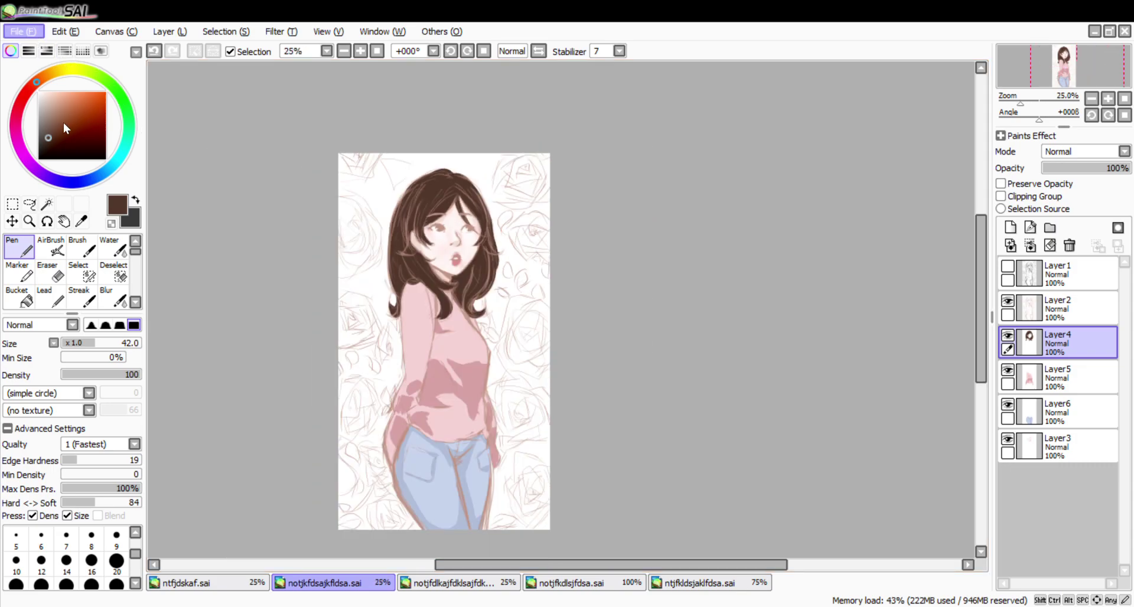